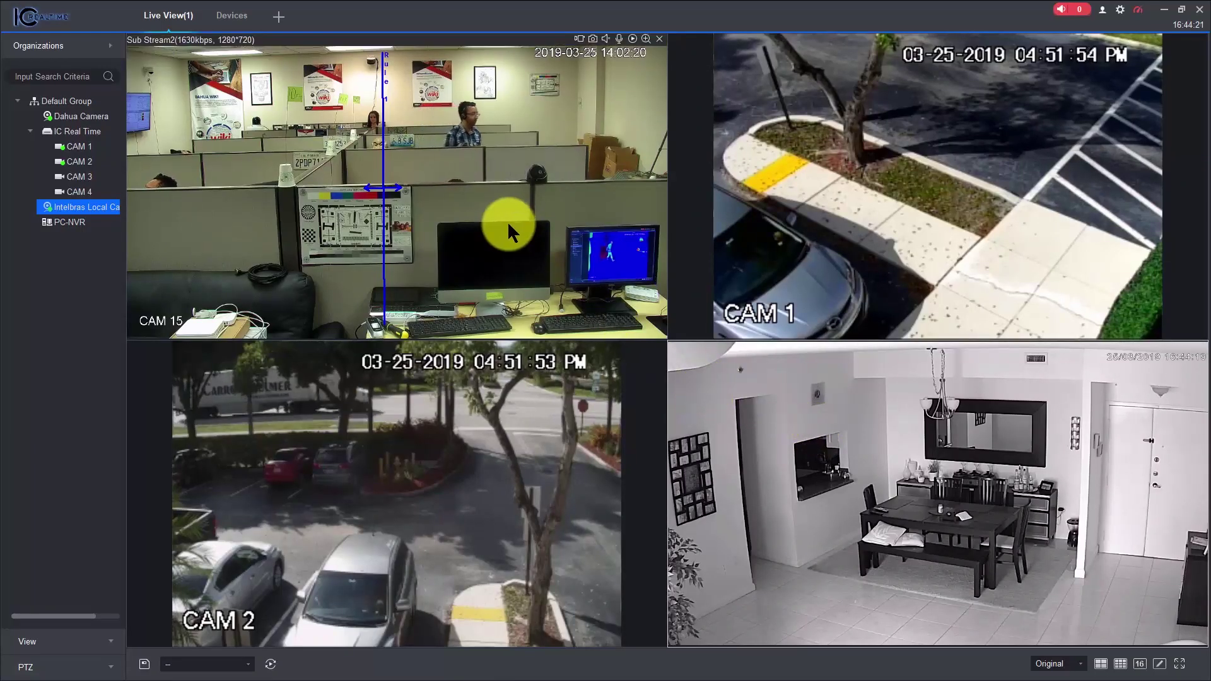
Select the Dahua, IC Real Time and Intelbras live view windows one after another to examine each camera's feed
{"action": "left_click", "coordinate": [517, 185]}
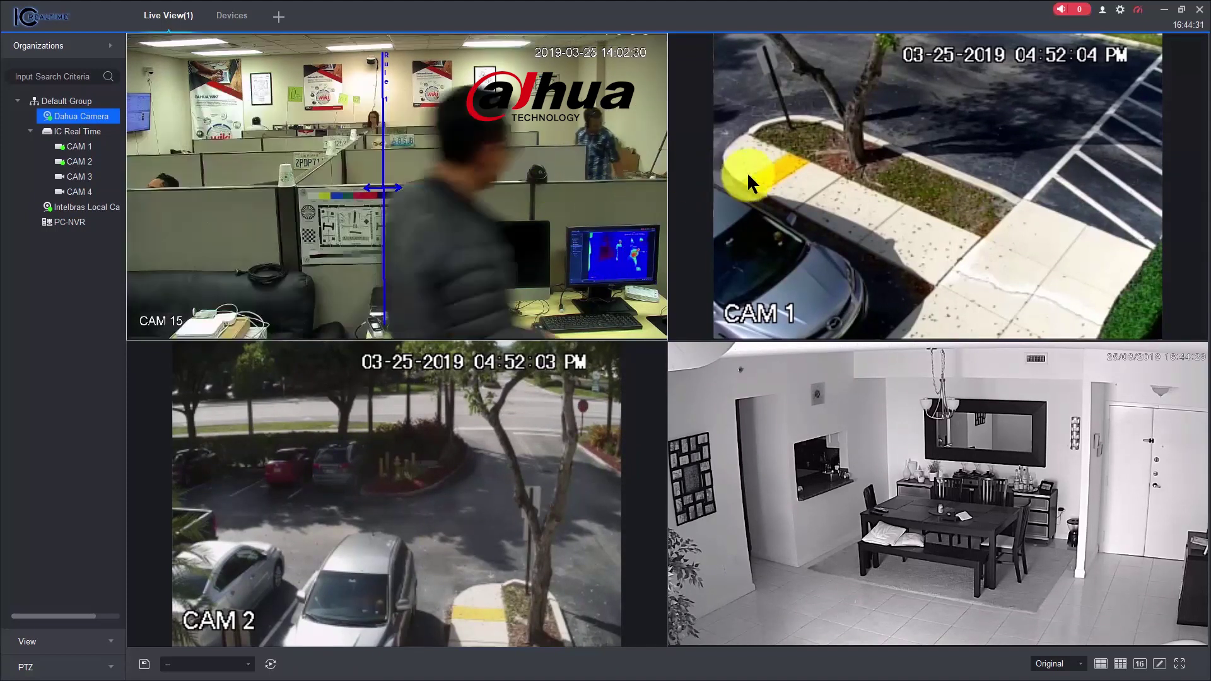
{"action": "left_click", "coordinate": [799, 171]}
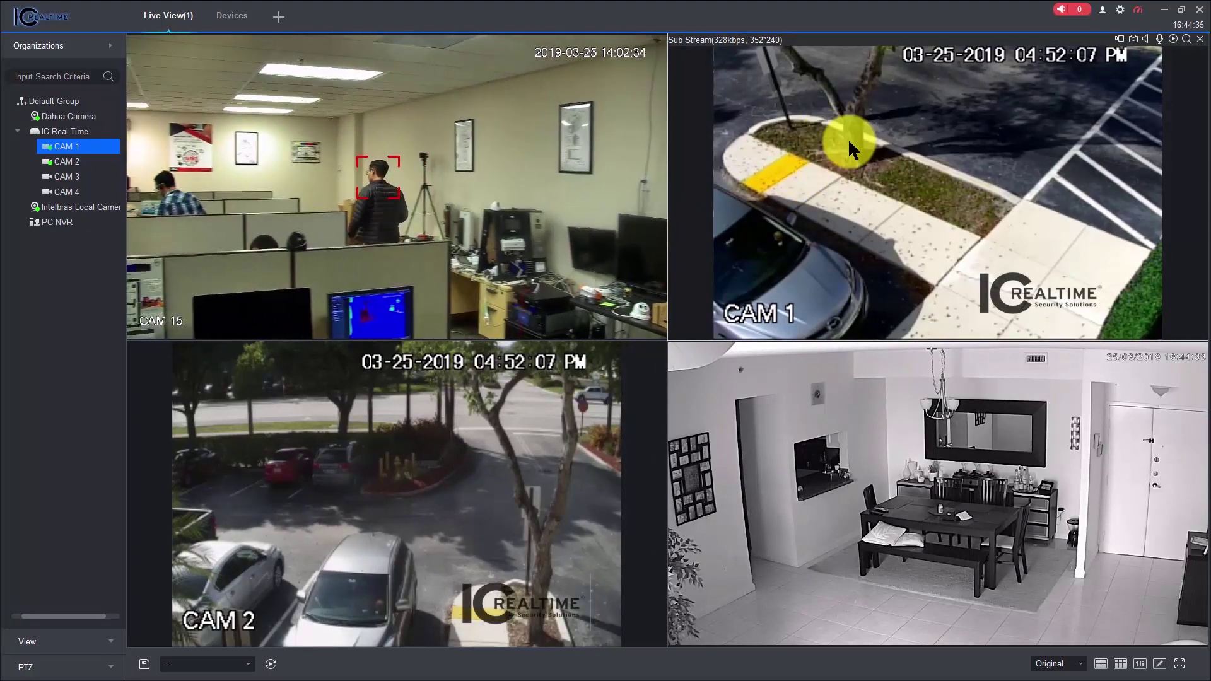
{"action": "left_click", "coordinate": [394, 446]}
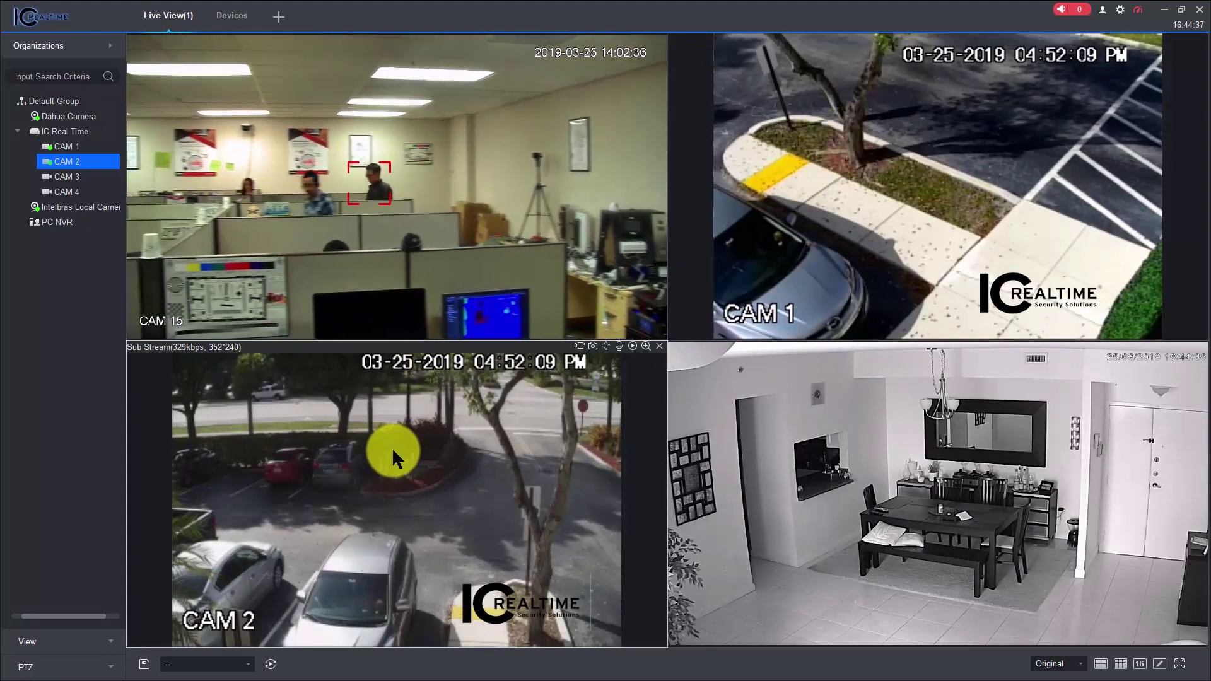
{"action": "left_click", "coordinate": [418, 199]}
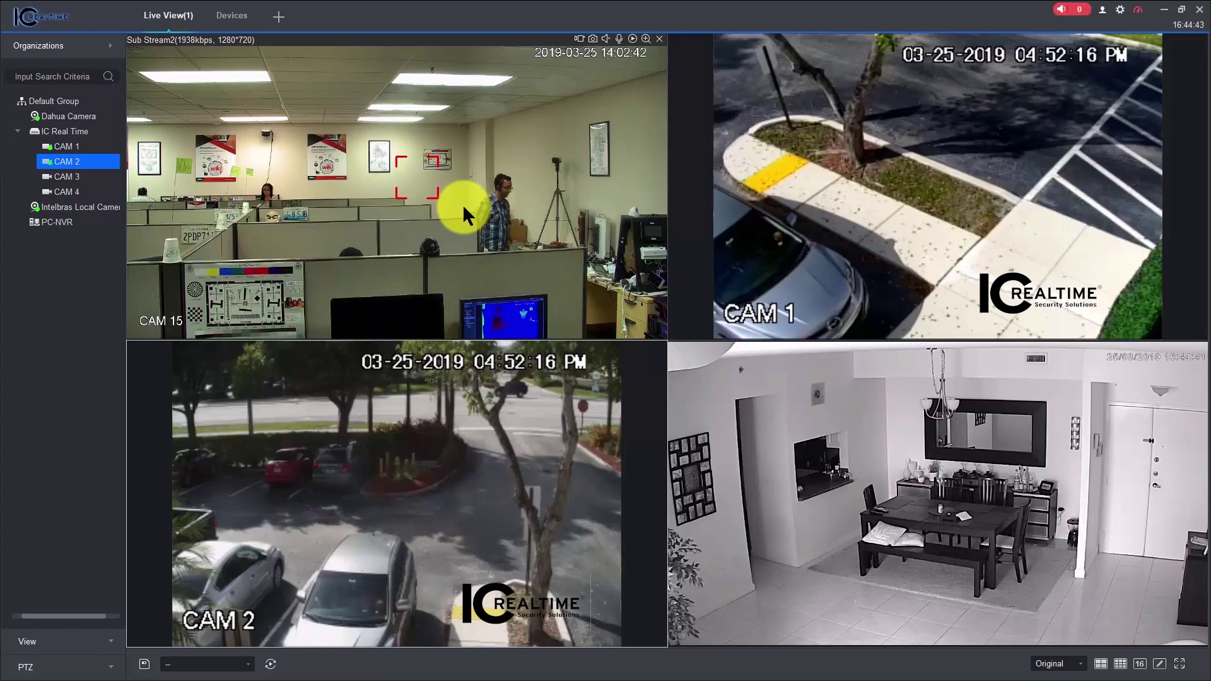
{"action": "left_click", "coordinate": [406, 421]}
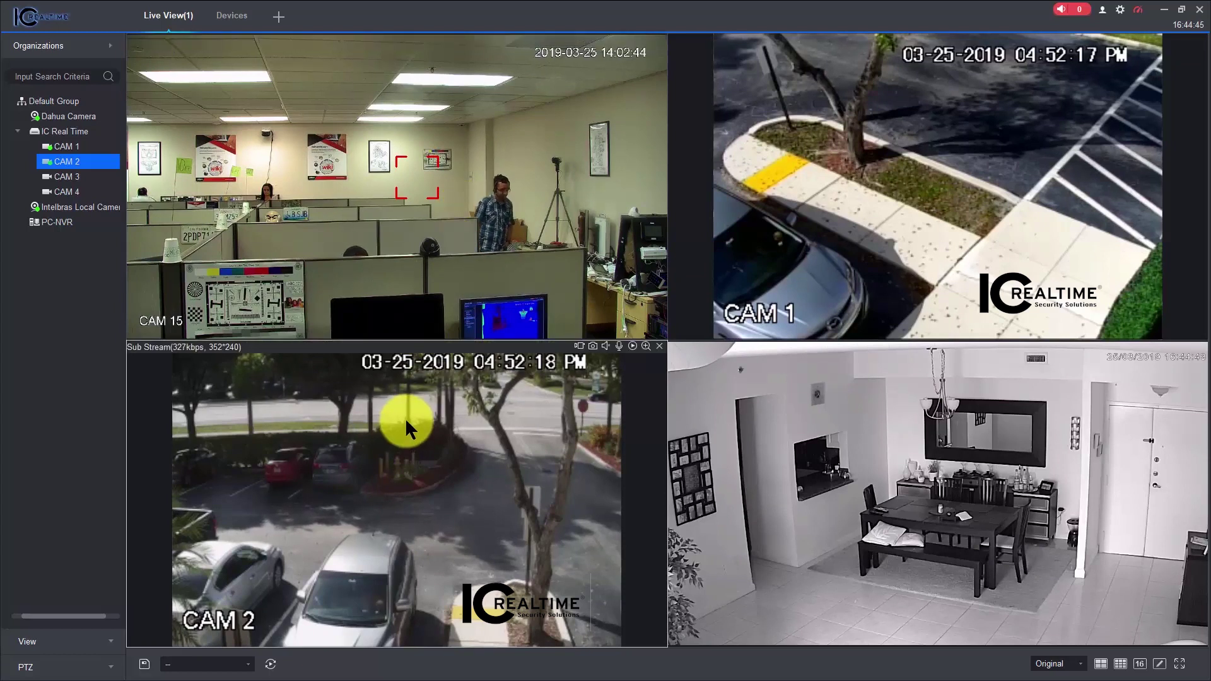
{"action": "left_click", "coordinate": [842, 430]}
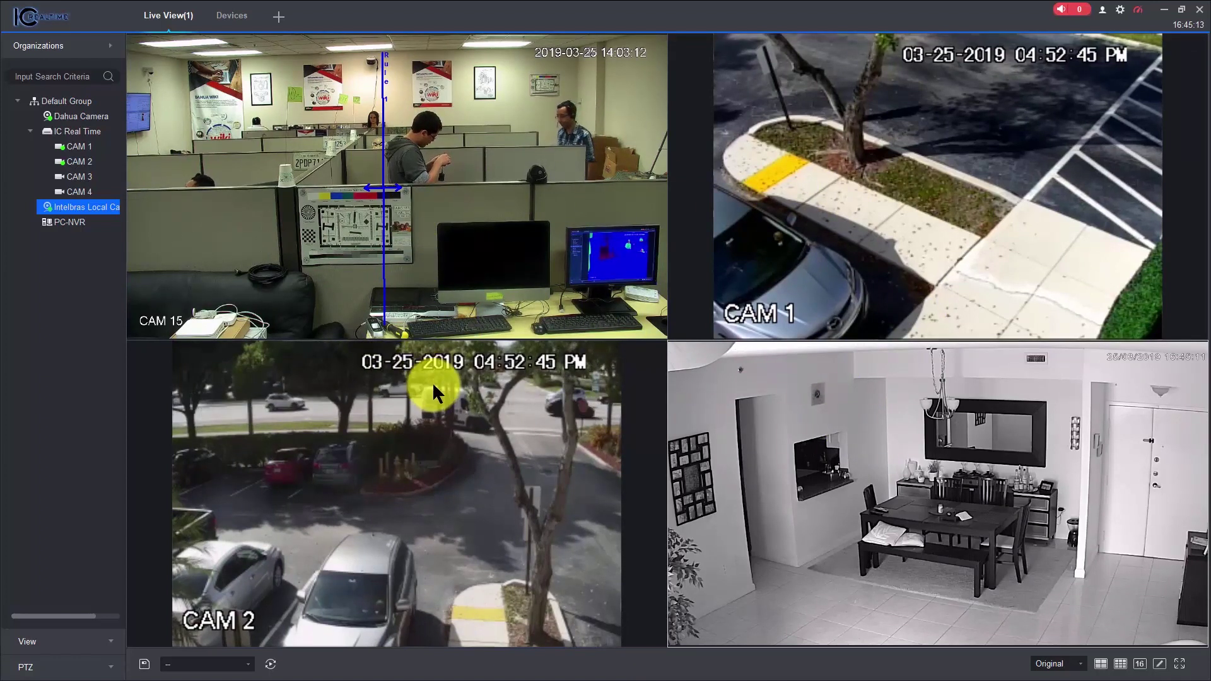
Switch the CAM 2 and CAM 1 live videos to Main Stream
{"action": "right_click", "coordinate": [416, 391]}
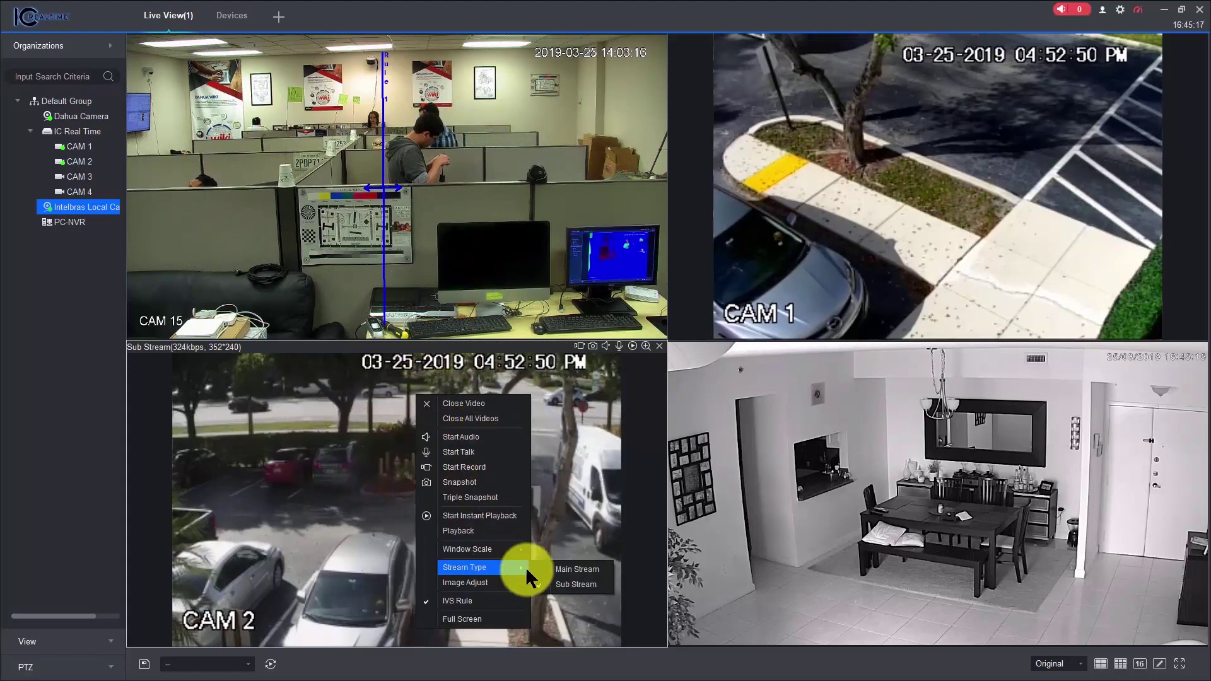
{"action": "left_click", "coordinate": [558, 568]}
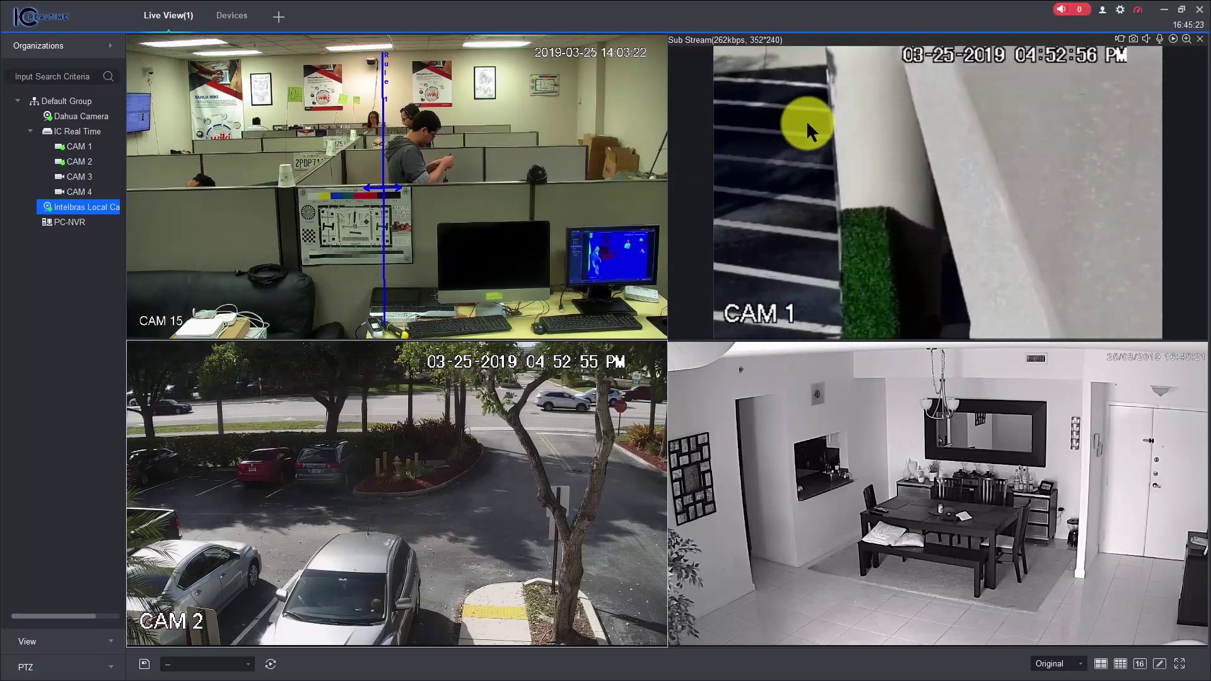
{"action": "right_click", "coordinate": [803, 115]}
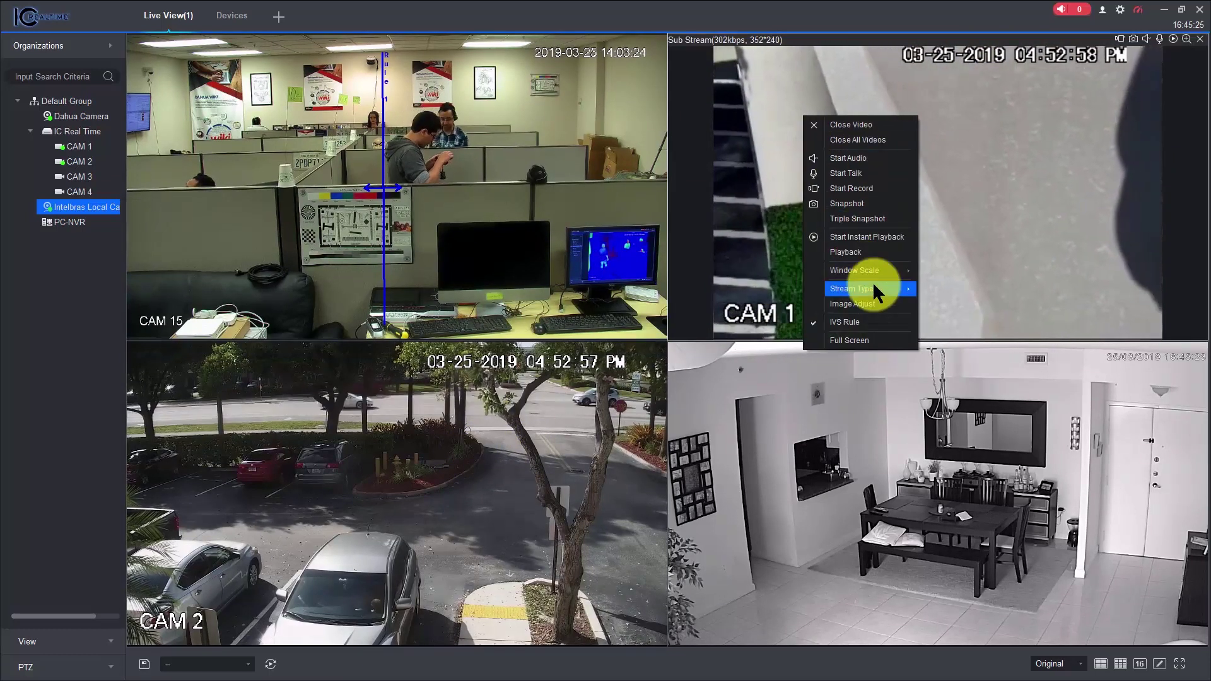
{"action": "mouse_move", "coordinate": [872, 282]}
{"action": "left_click", "coordinate": [948, 282]}
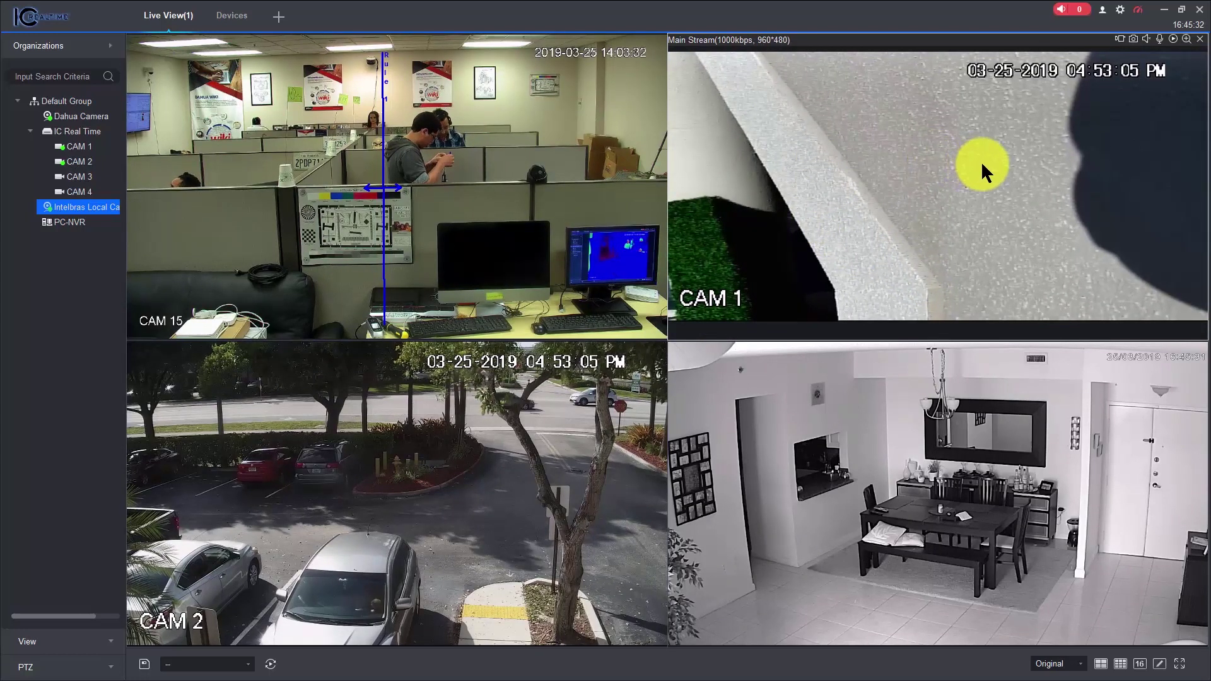
Examine the stream details of the live videos and the connection data in the device list, and return to the live view
{"action": "mouse_move", "coordinate": [373, 150]}
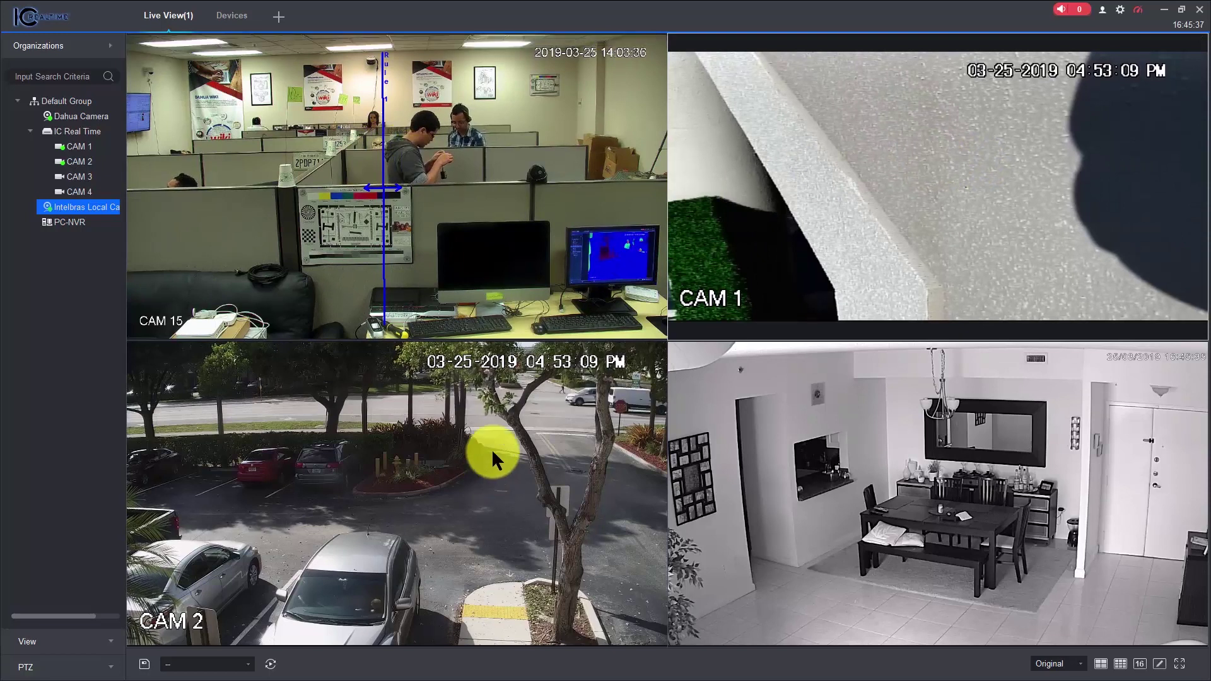
{"action": "mouse_move", "coordinate": [496, 444]}
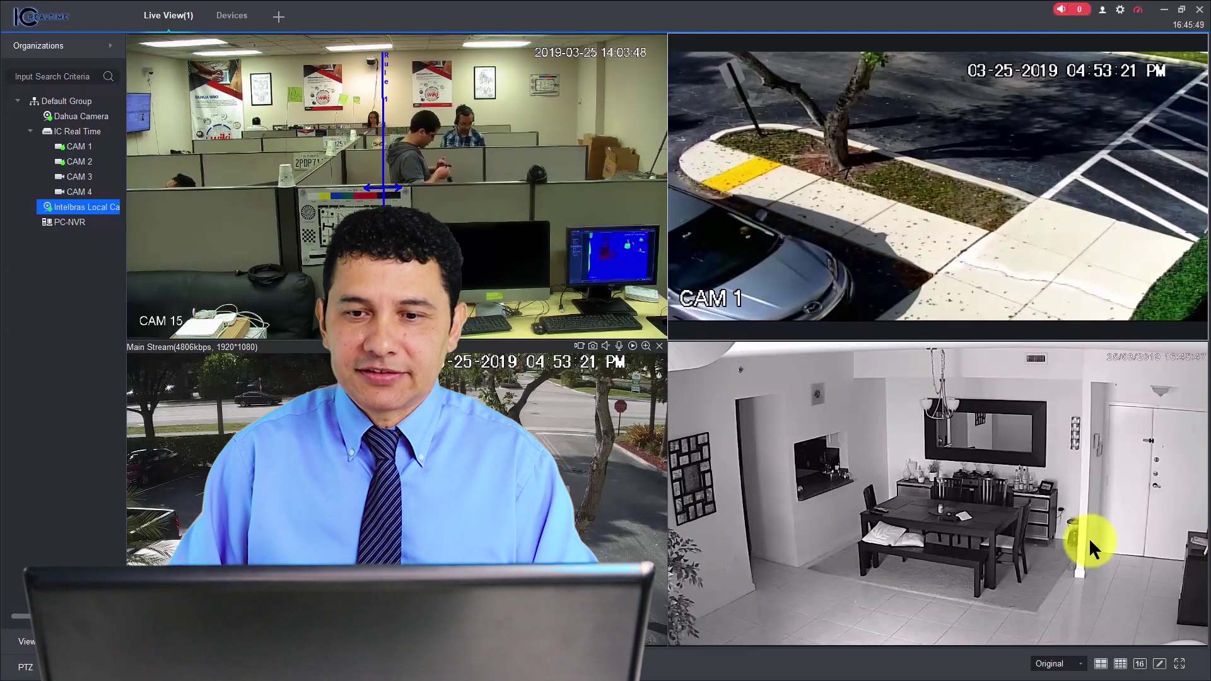
{"action": "mouse_move", "coordinate": [990, 450]}
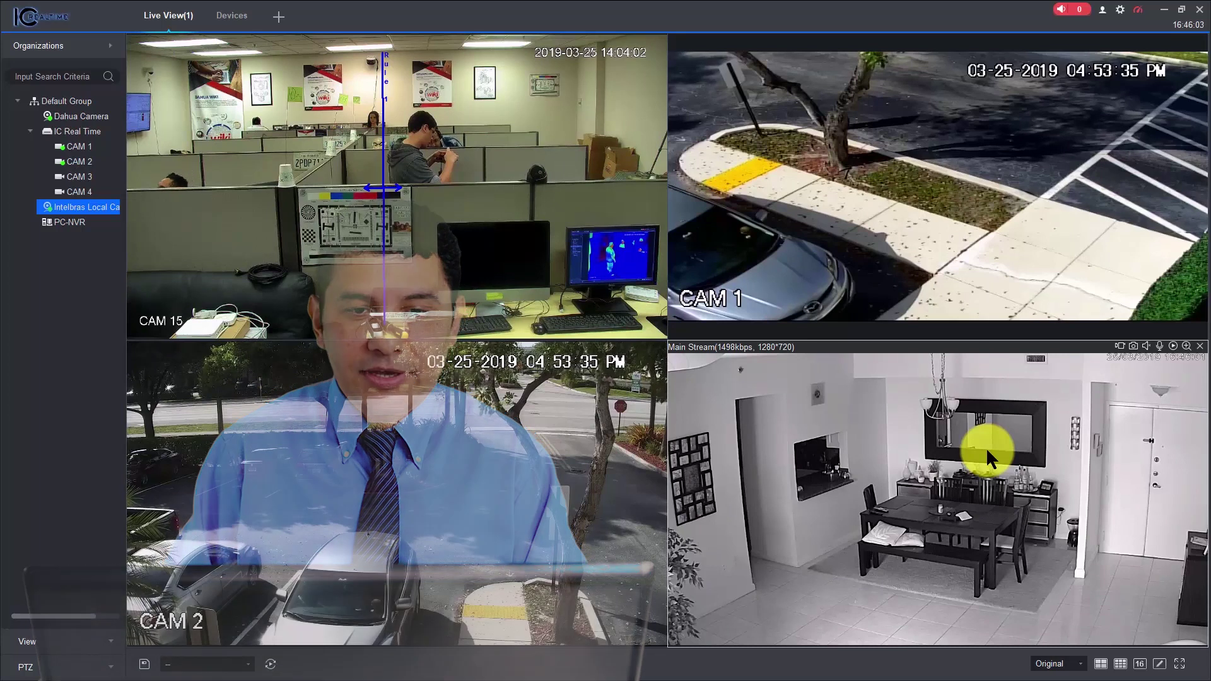
{"action": "mouse_move", "coordinate": [512, 213]}
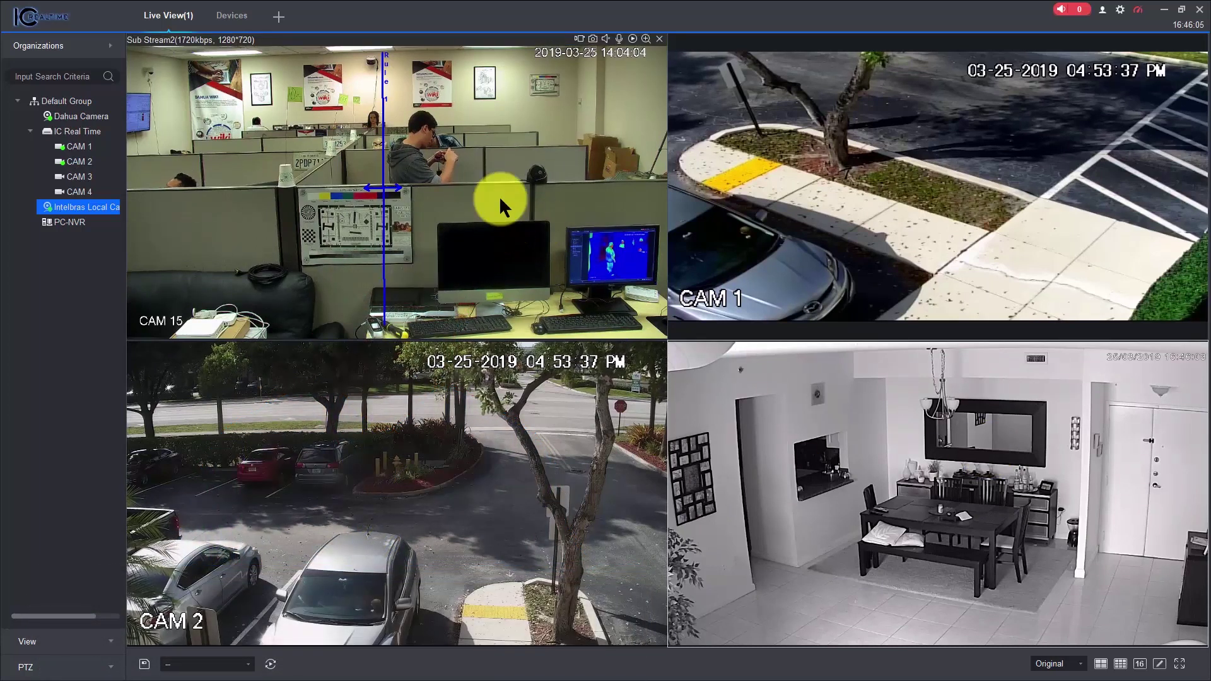
{"action": "left_click", "coordinate": [224, 12]}
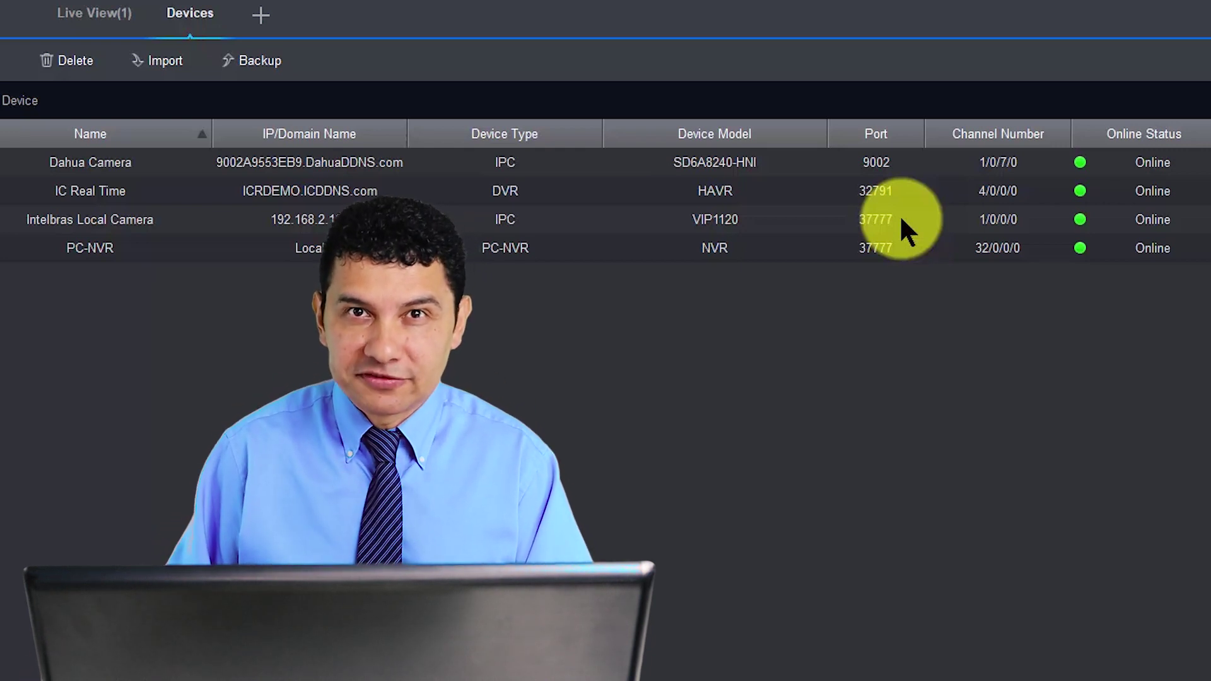
{"action": "left_click", "coordinate": [101, 13]}
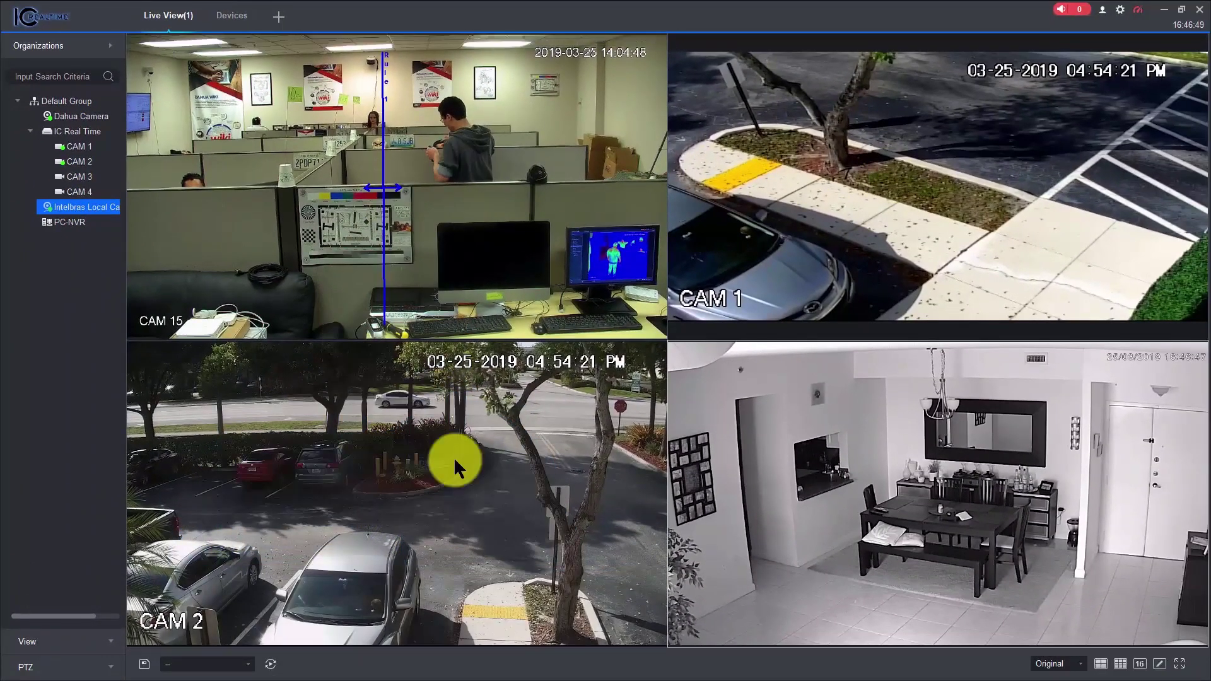
{"action": "mouse_move", "coordinate": [546, 219]}
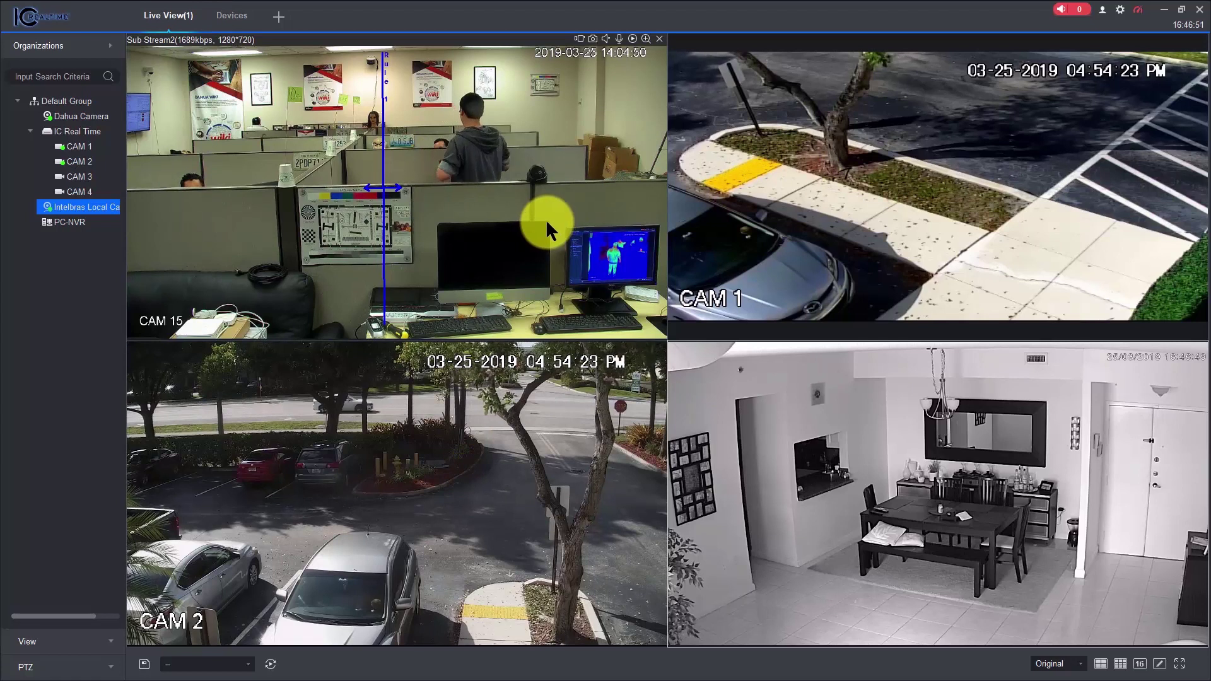
Close the Dahua Camera's live video and delete the Dahua Camera from the device list
{"action": "left_click", "coordinate": [504, 191]}
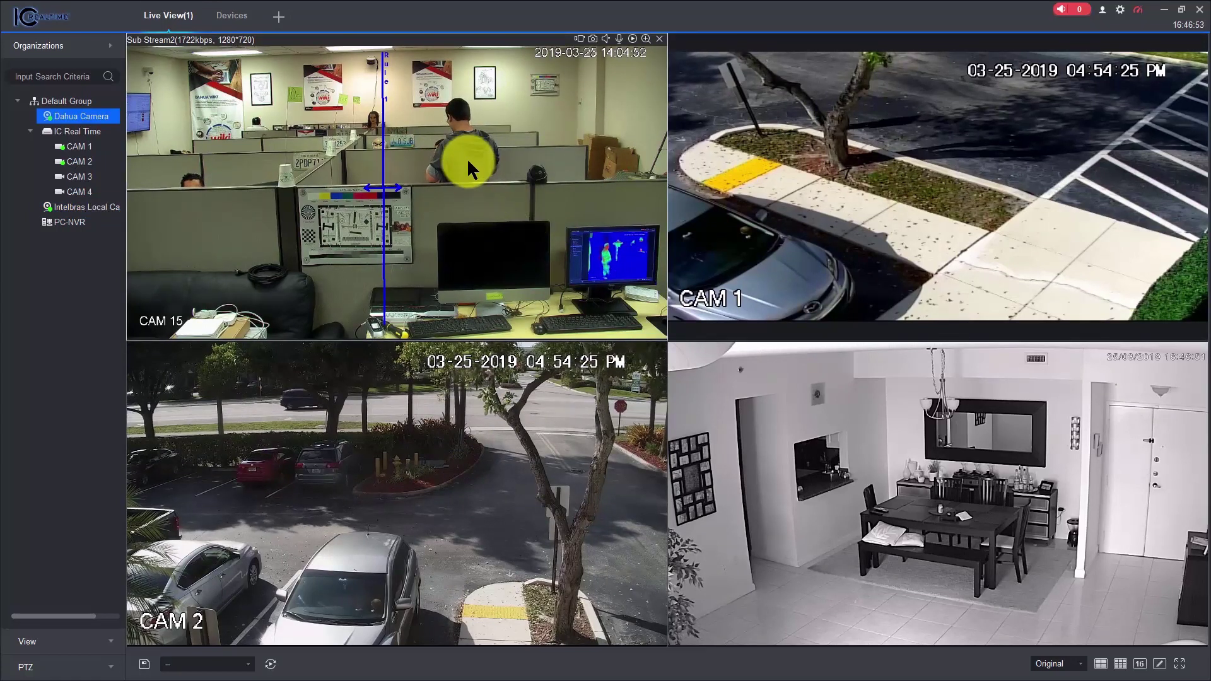
{"action": "left_click", "coordinate": [660, 38]}
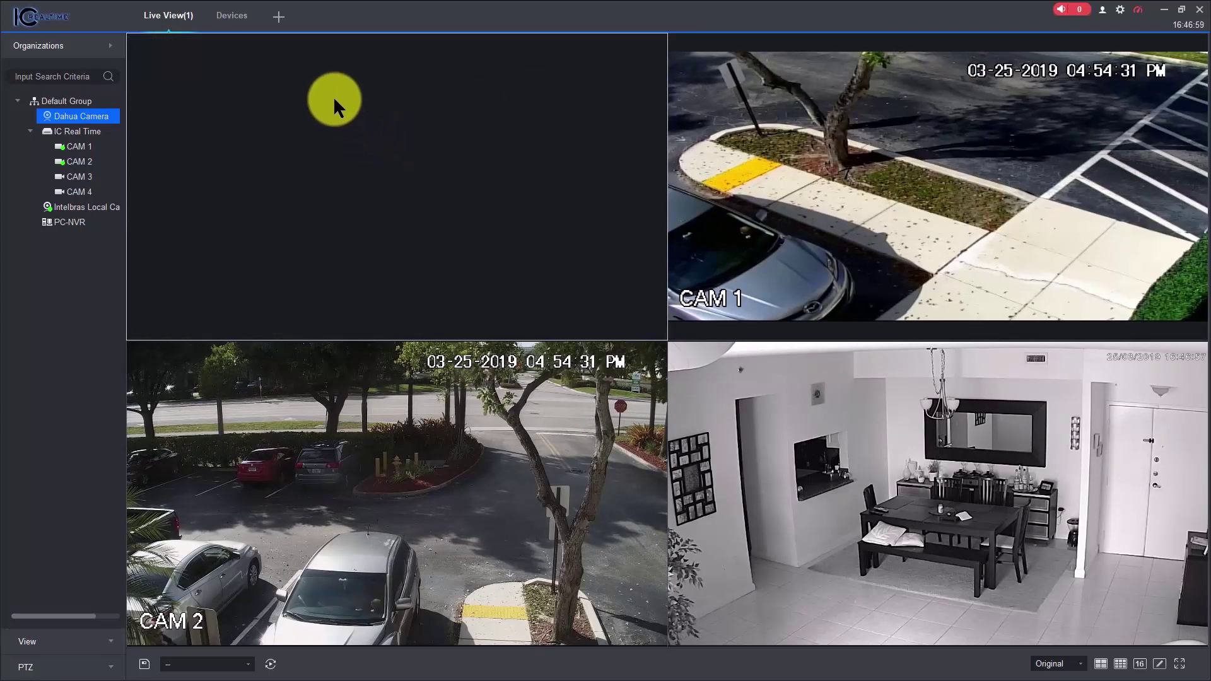
{"action": "left_click", "coordinate": [239, 19]}
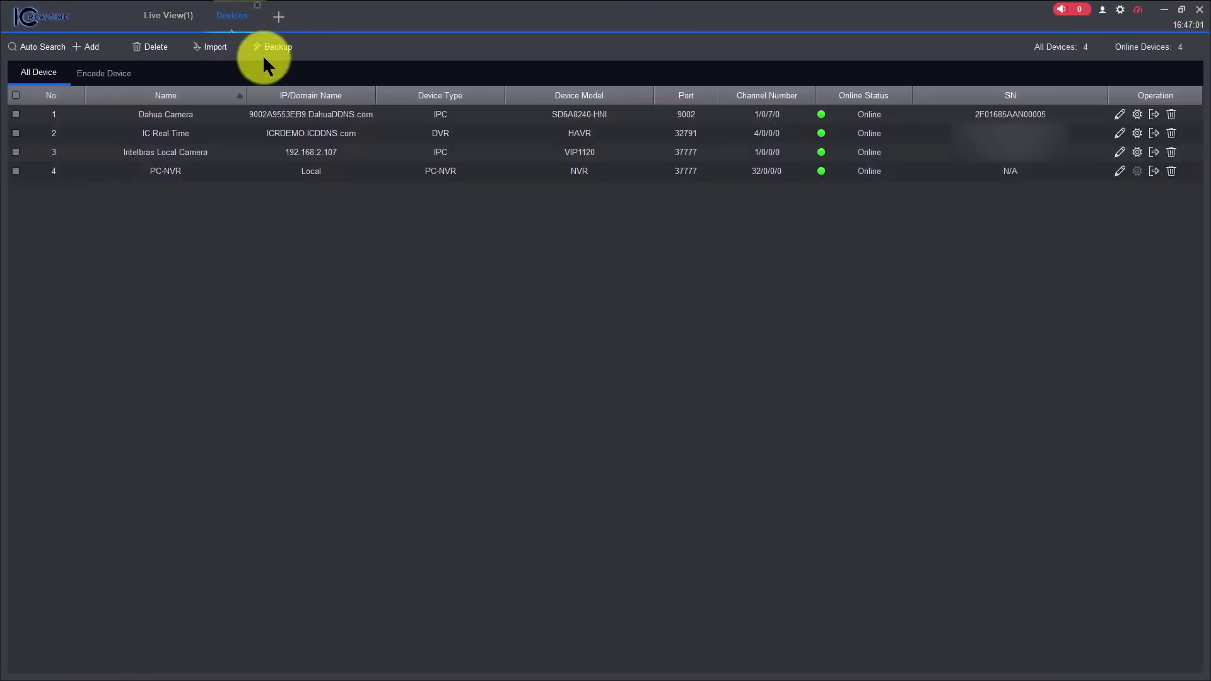
{"action": "left_click", "coordinate": [183, 114]}
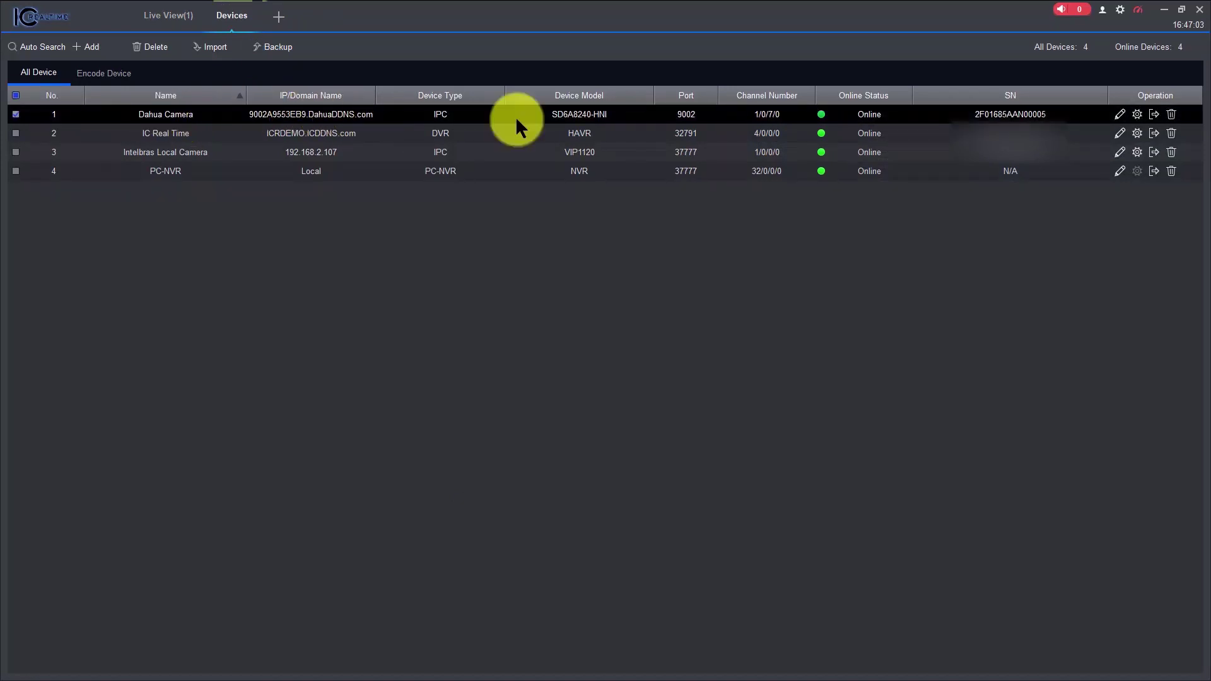
{"action": "left_click", "coordinate": [1170, 115]}
{"action": "left_click", "coordinate": [637, 351]}
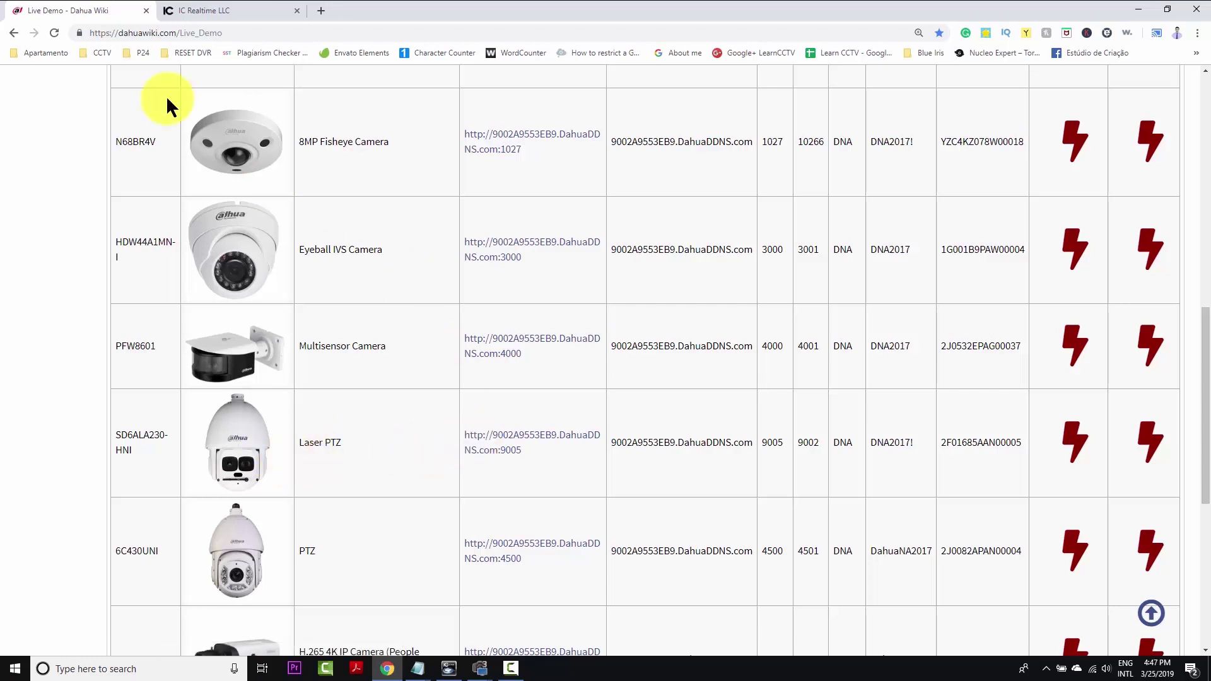
Find the SD6ALA230-HNI Laser PTZ on the Dahua Wiki Live Demo page and copy its WAN IP domain, 9002A9553EB9.DahuaDDNS.com
{"action": "scroll", "coordinate": [296, 142], "scroll_direction": "up", "scroll_amount": 10}
{"action": "scroll", "coordinate": [298, 126], "scroll_direction": "up", "scroll_amount": 1}
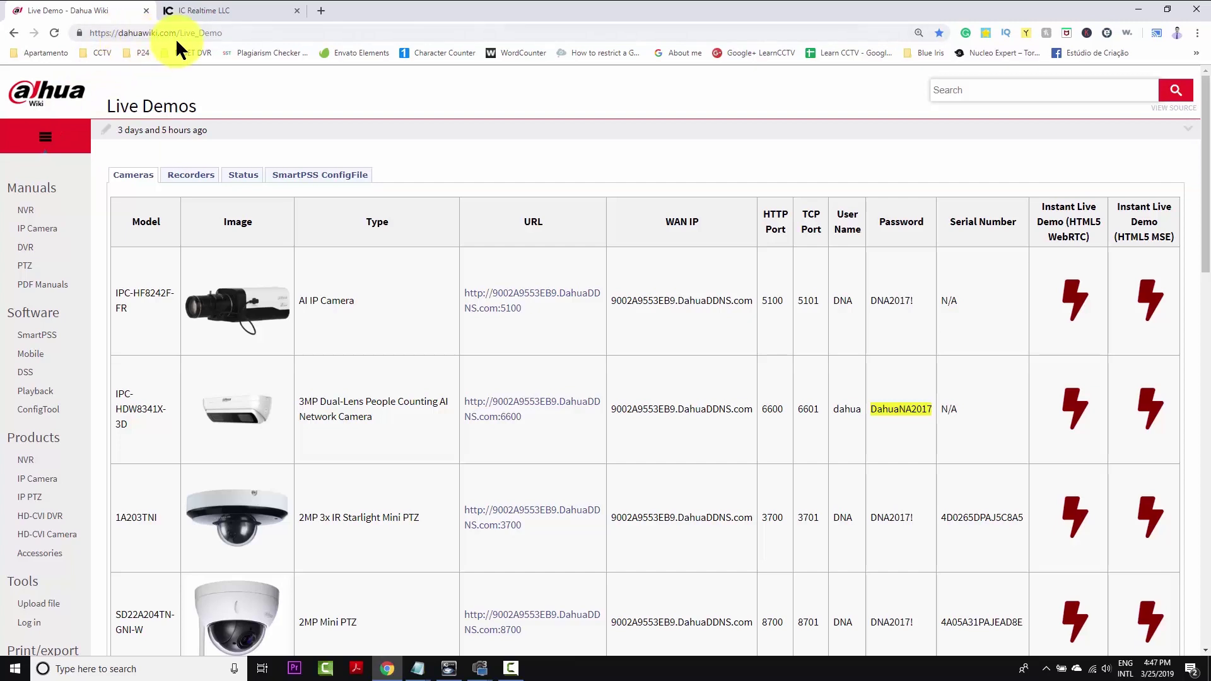
{"action": "scroll", "coordinate": [444, 298], "scroll_direction": "down", "scroll_amount": 15}
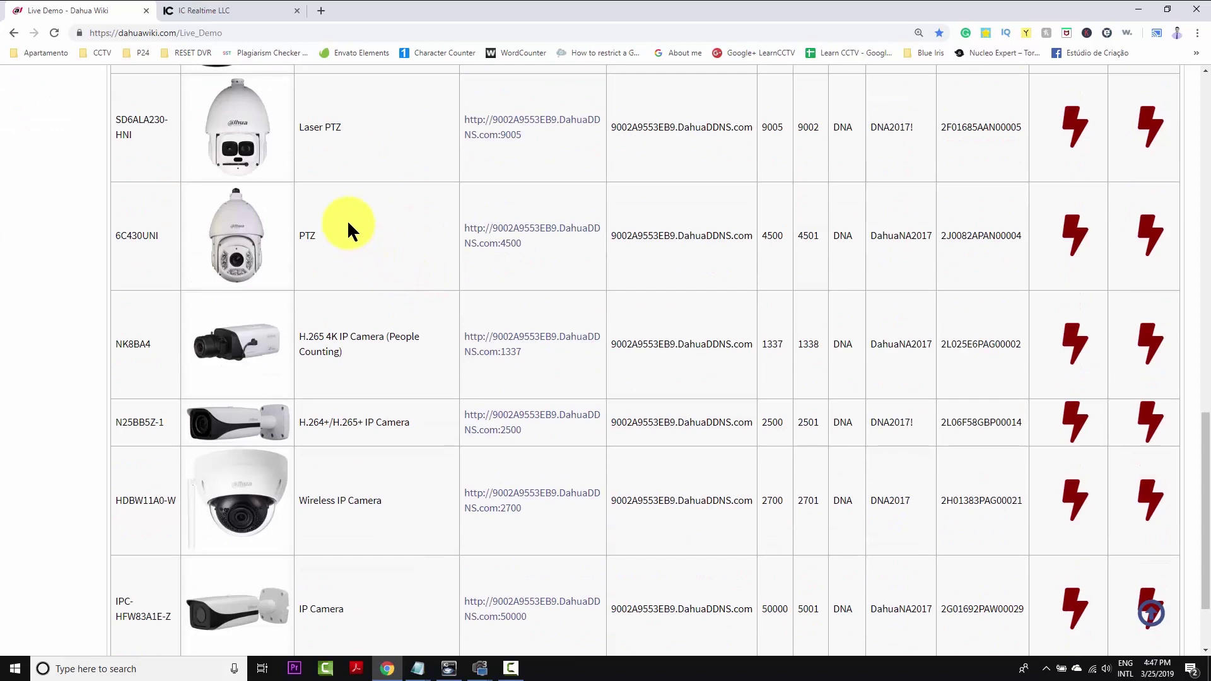
{"action": "scroll", "coordinate": [348, 223], "scroll_direction": "up", "scroll_amount": 1}
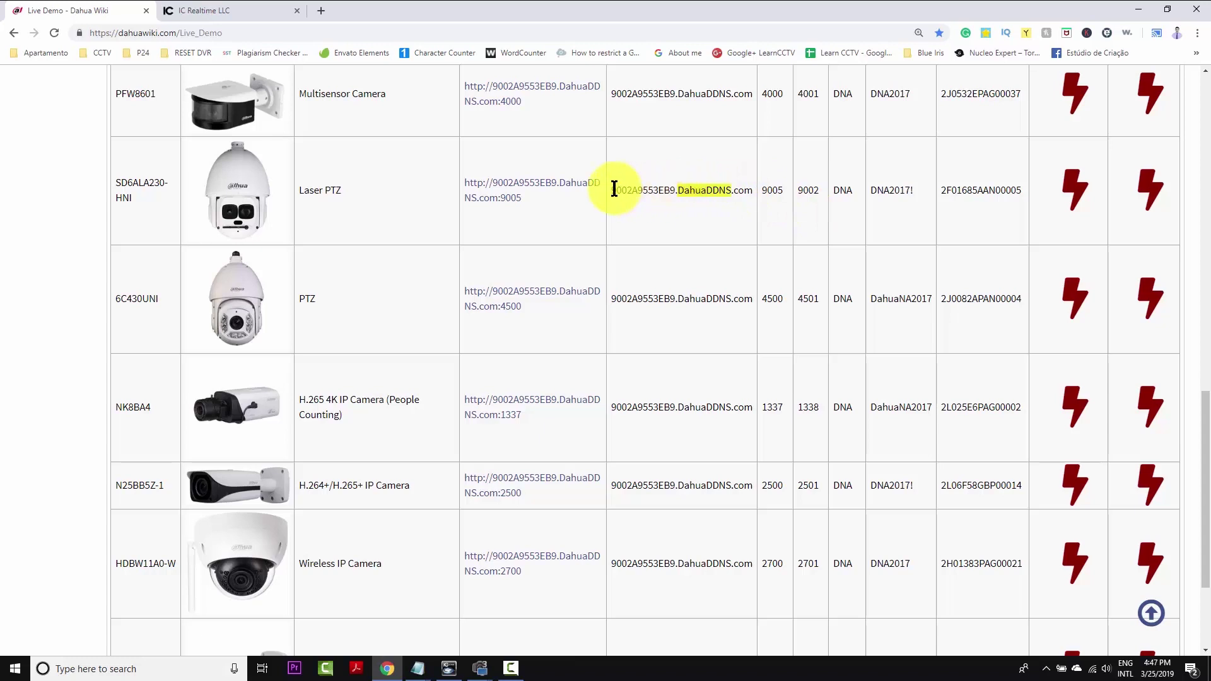
{"action": "left_click_drag", "start_coordinate": [614, 188], "coordinate": [757, 200]}
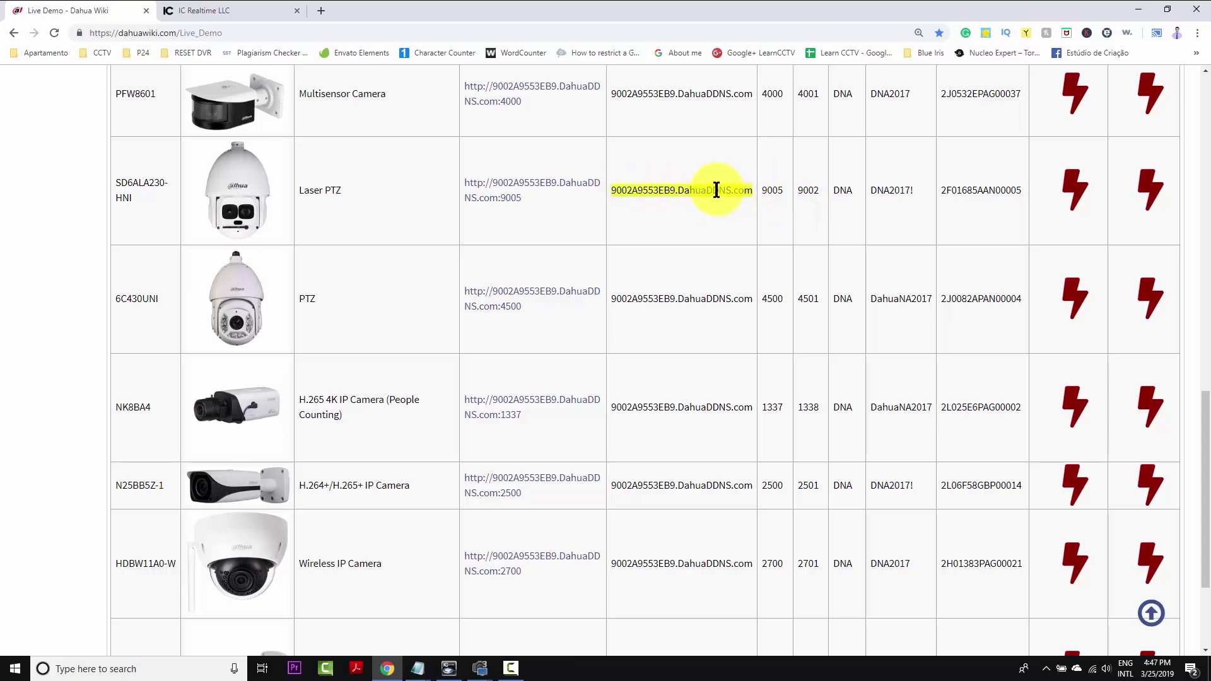
{"action": "right_click", "coordinate": [717, 191]}
{"action": "left_click", "coordinate": [744, 198]}
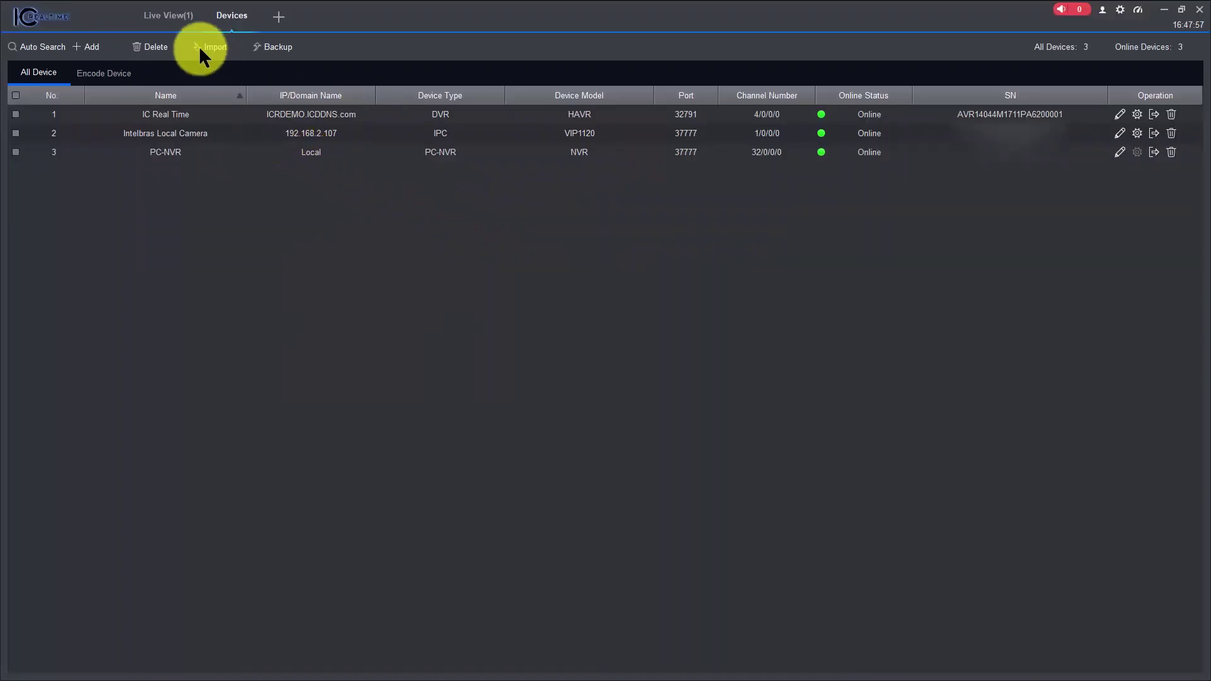
{"action": "left_click", "coordinate": [92, 47]}
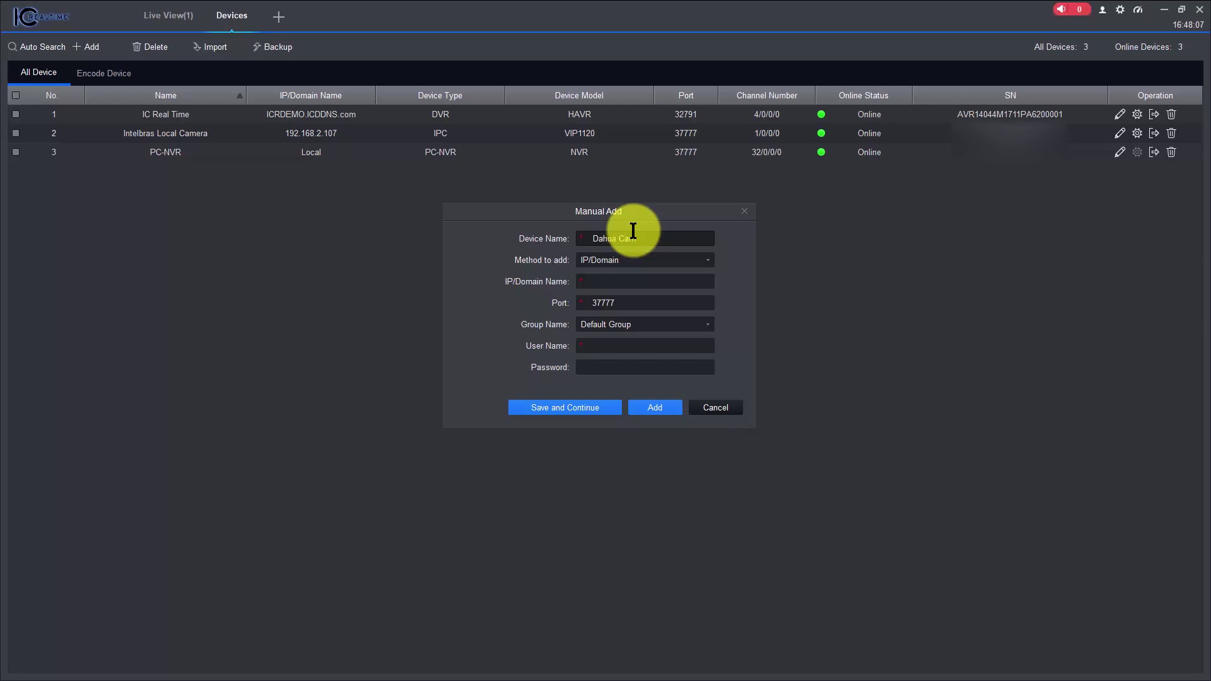
{"action": "type", "text": "era"}
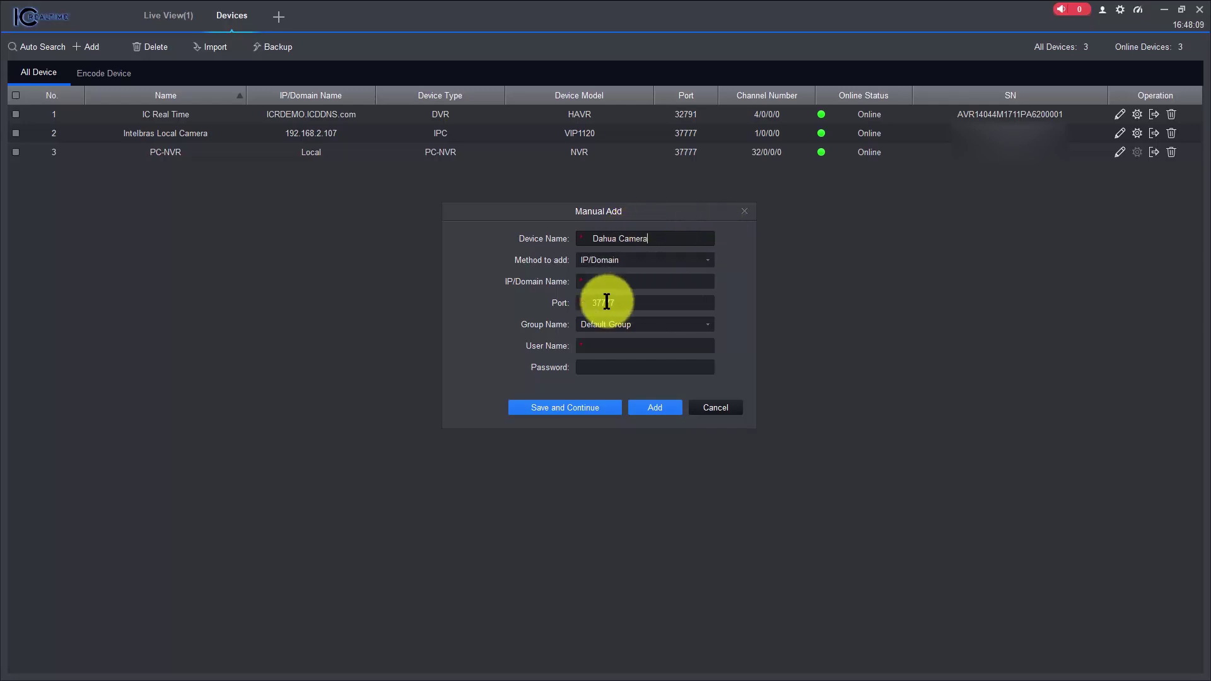
{"action": "left_click", "coordinate": [625, 284]}
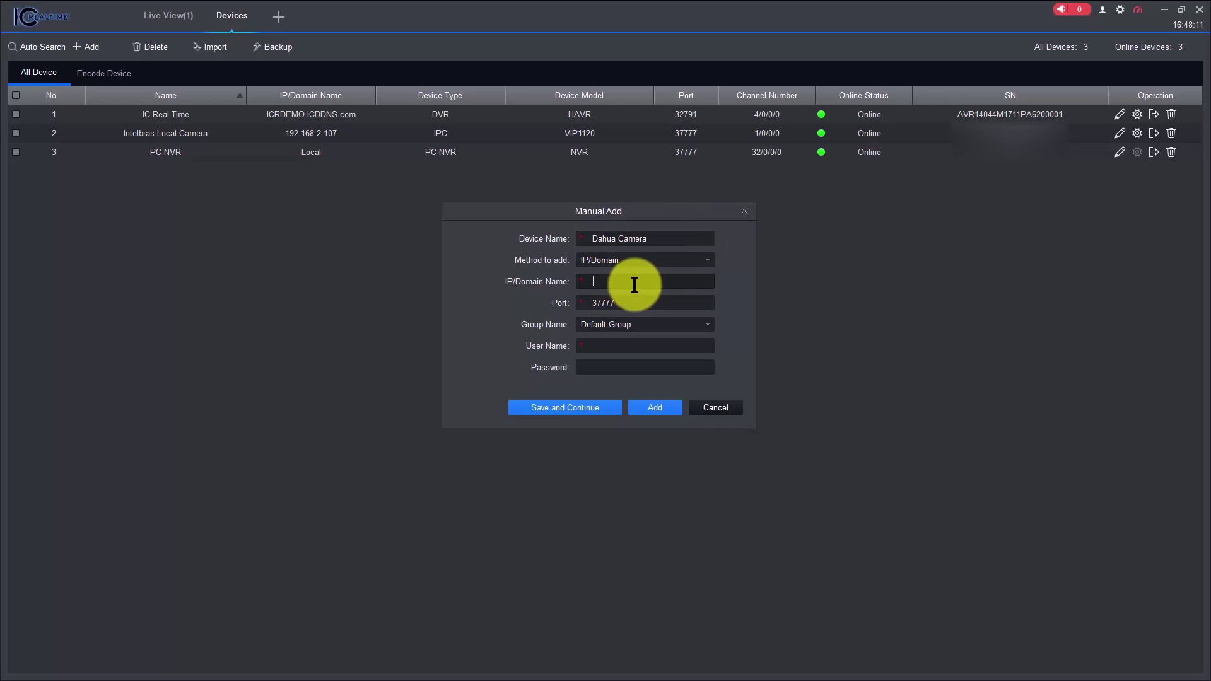
{"action": "key", "text": "ctrl+v"}
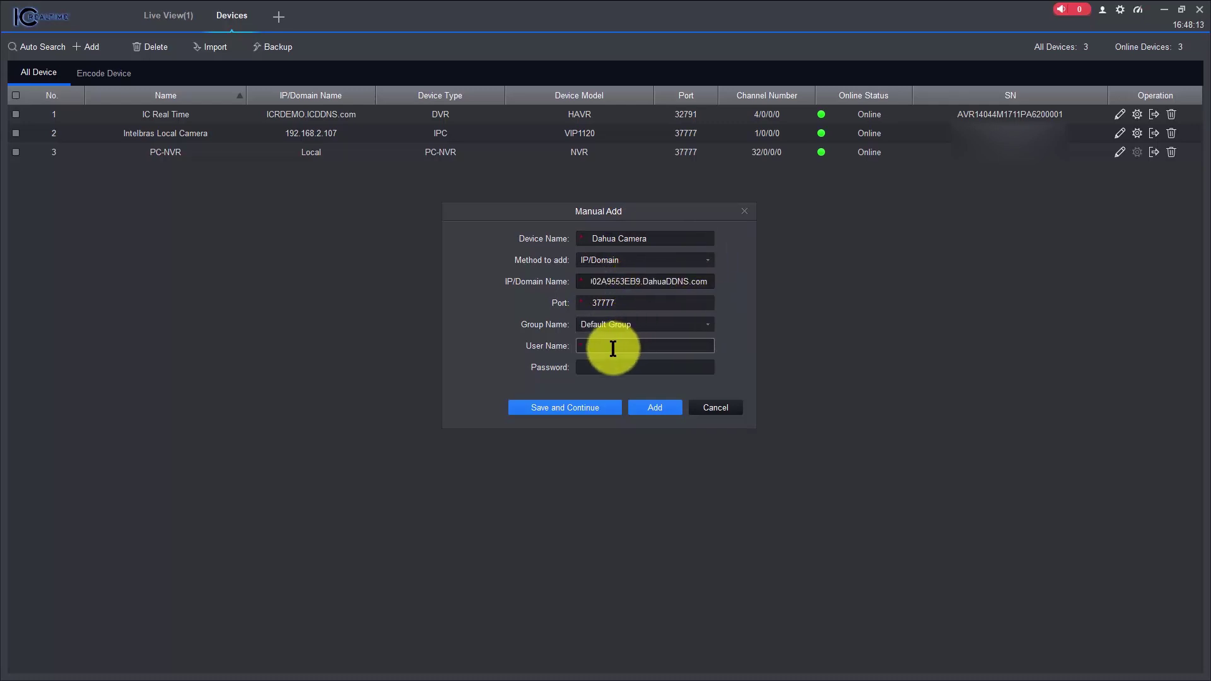
Set the port to 9002, enter the user name DNA and the device password, and add the device
{"action": "left_click", "coordinate": [630, 301]}
{"action": "left_click_drag", "start_coordinate": [630, 297], "coordinate": [579, 303]}
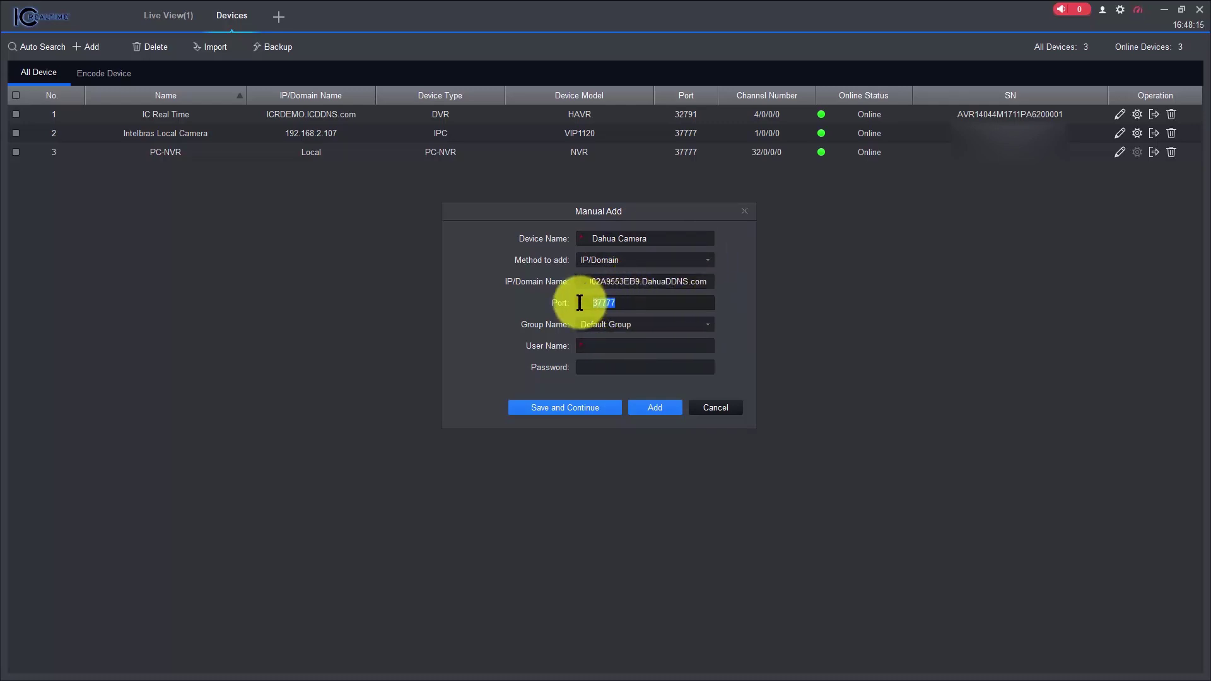
{"action": "left_click", "coordinate": [628, 296]}
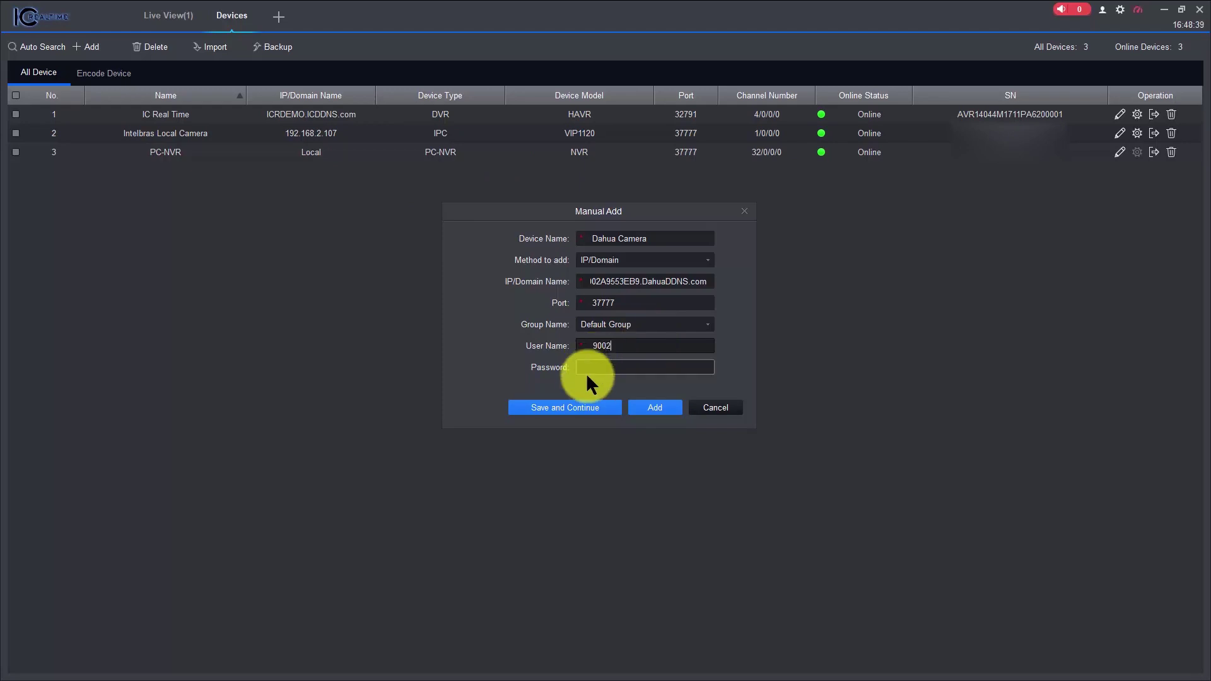
{"action": "double_click", "coordinate": [599, 303]}
{"action": "type", "text": "900"}
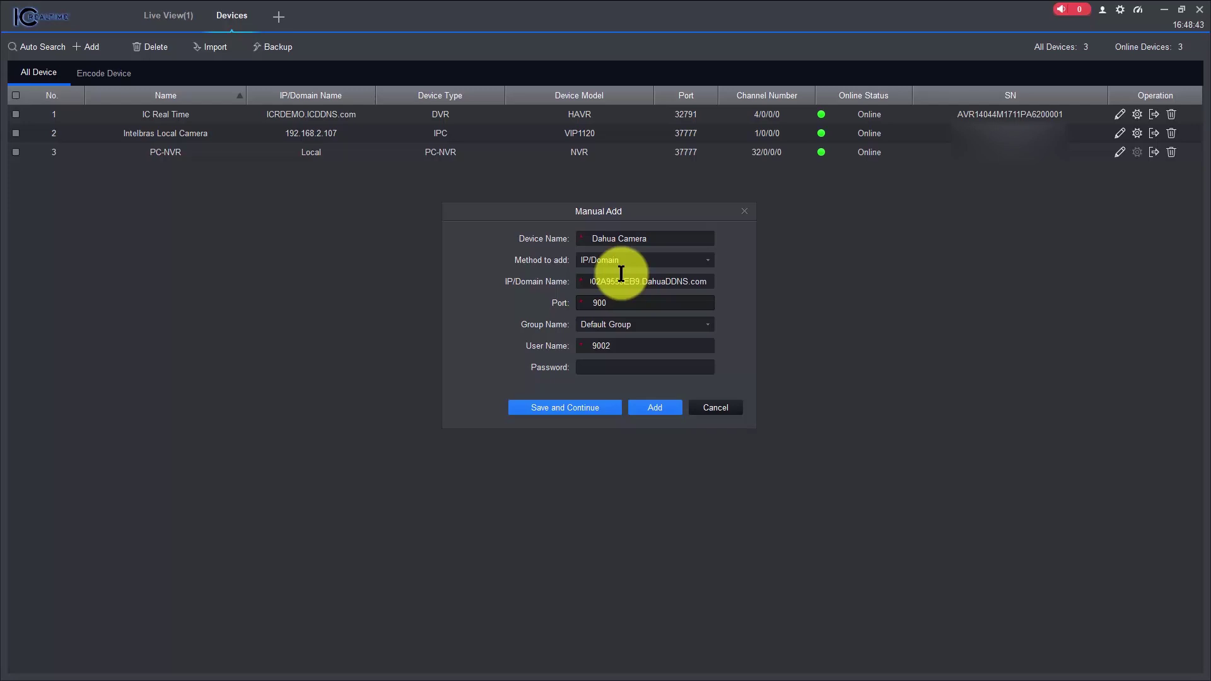
{"action": "type", "text": "2"}
{"action": "double_click", "coordinate": [673, 352]}
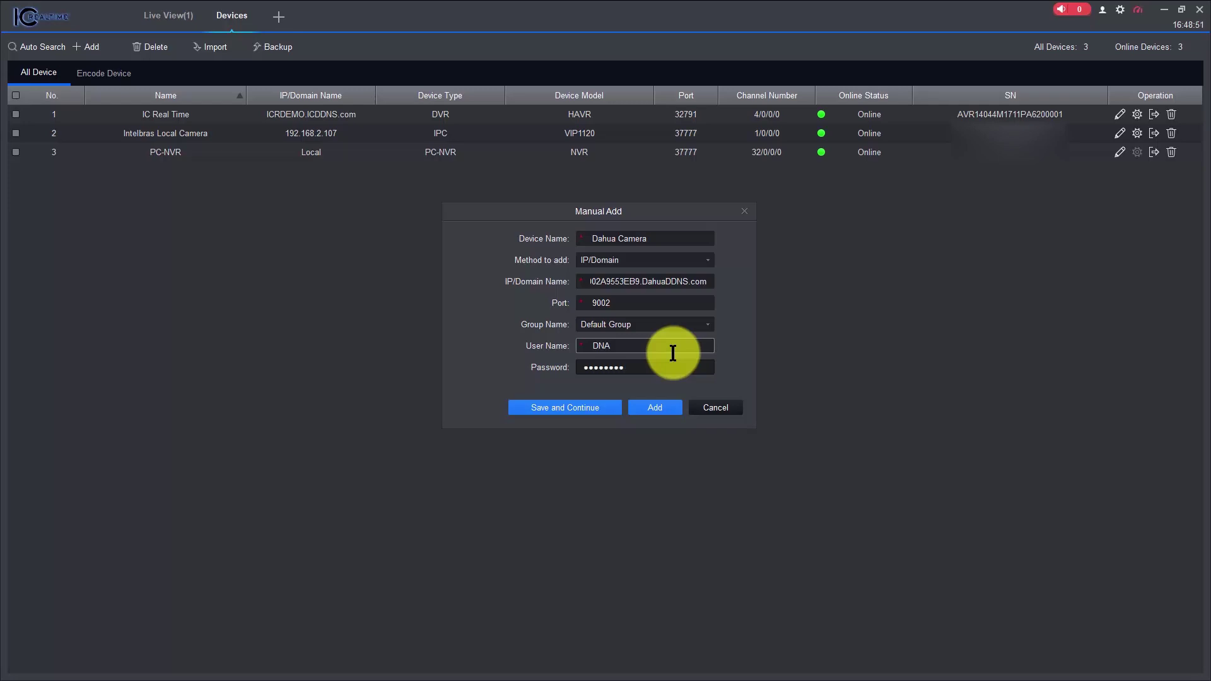
{"action": "left_click", "coordinate": [652, 404]}
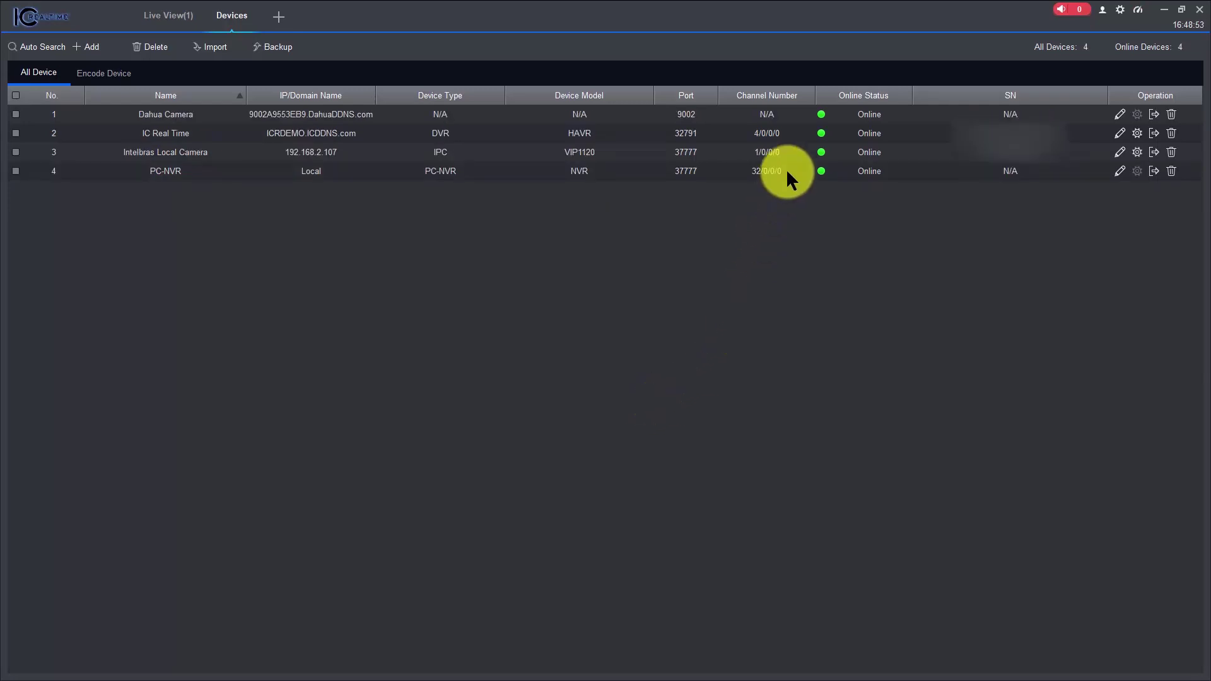
Check the added Dahua Camera in the device list and show its video in the empty live view window
{"action": "left_click", "coordinate": [373, 115]}
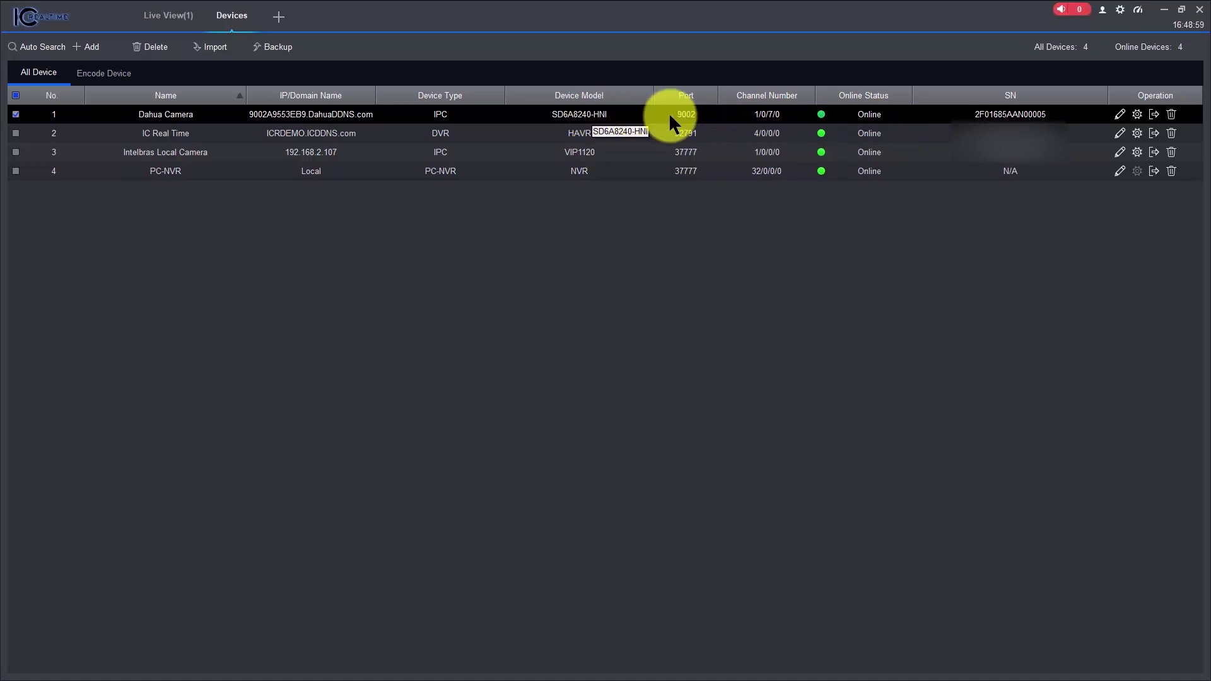
{"action": "left_click", "coordinate": [178, 15]}
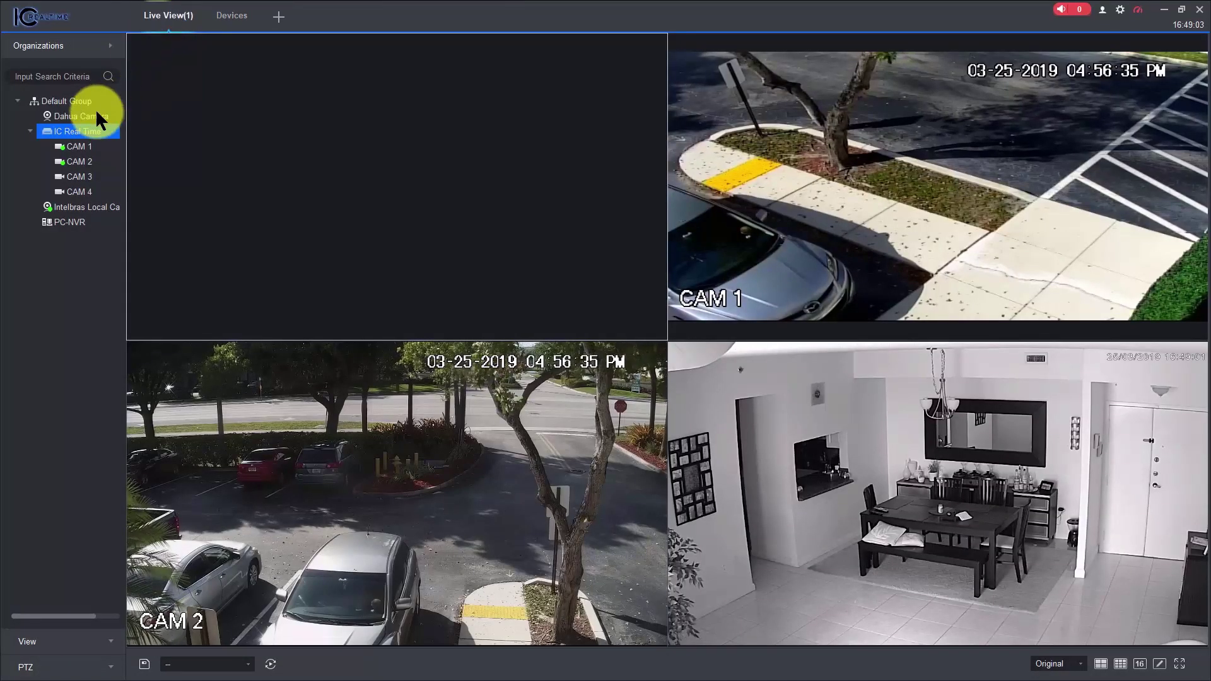
{"action": "left_click", "coordinate": [71, 117]}
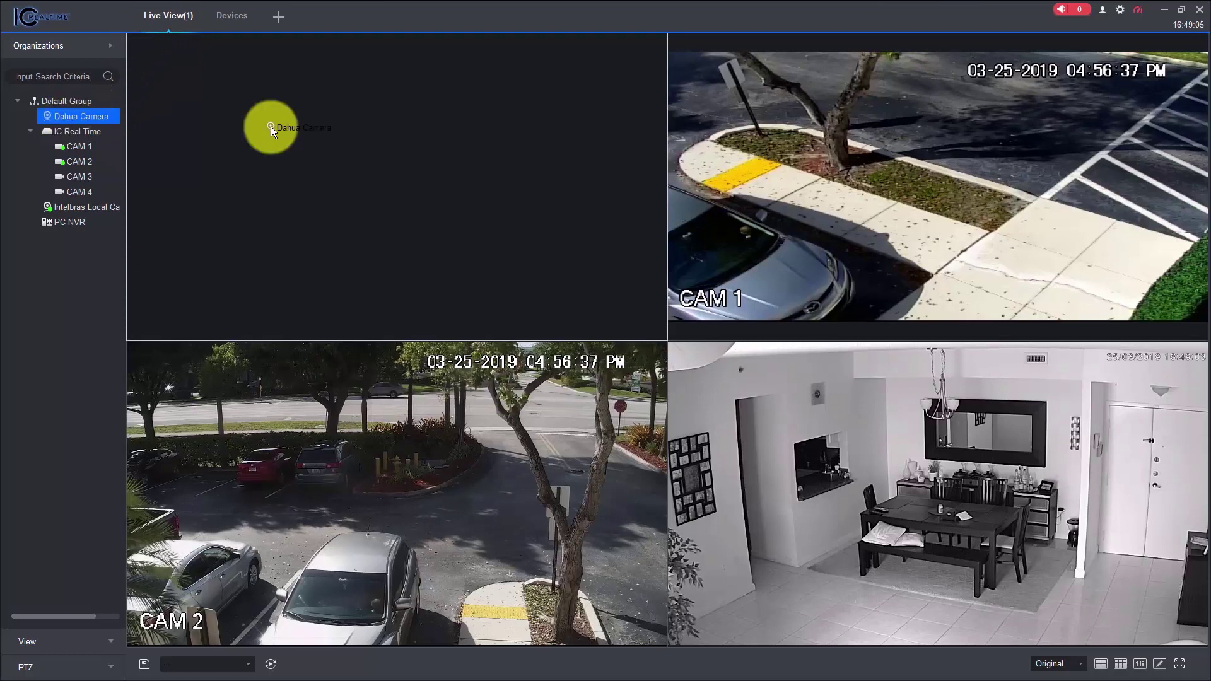
{"action": "left_click_drag", "start_coordinate": [270, 127], "coordinate": [335, 138]}
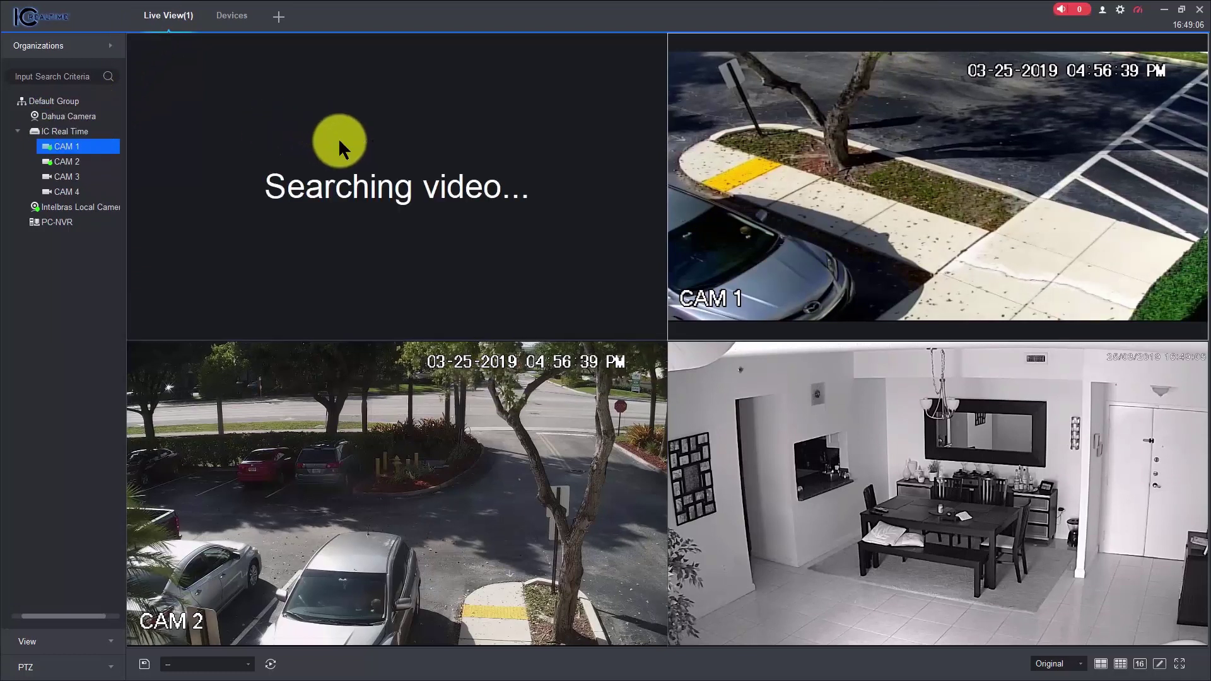